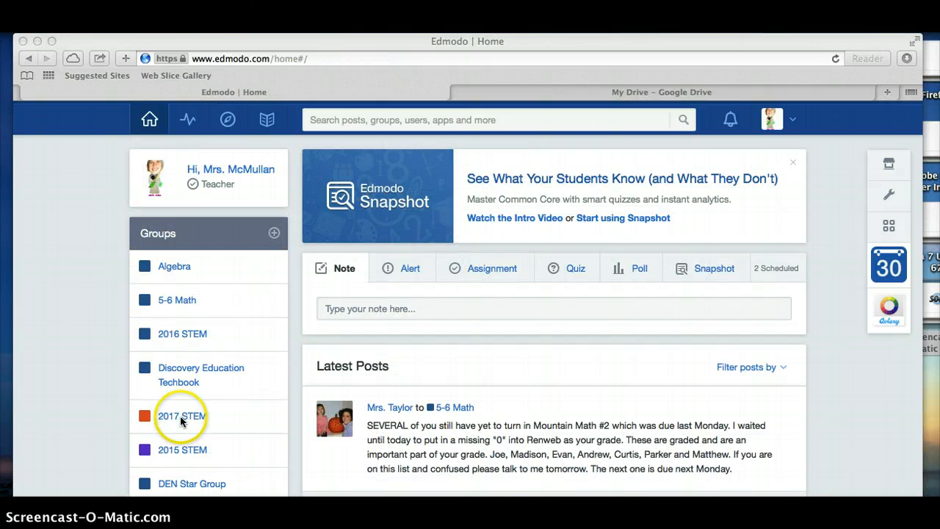
- Open the 2017 STEM group page in Edmodo to view its posts
click(180, 418)
click(180, 418)
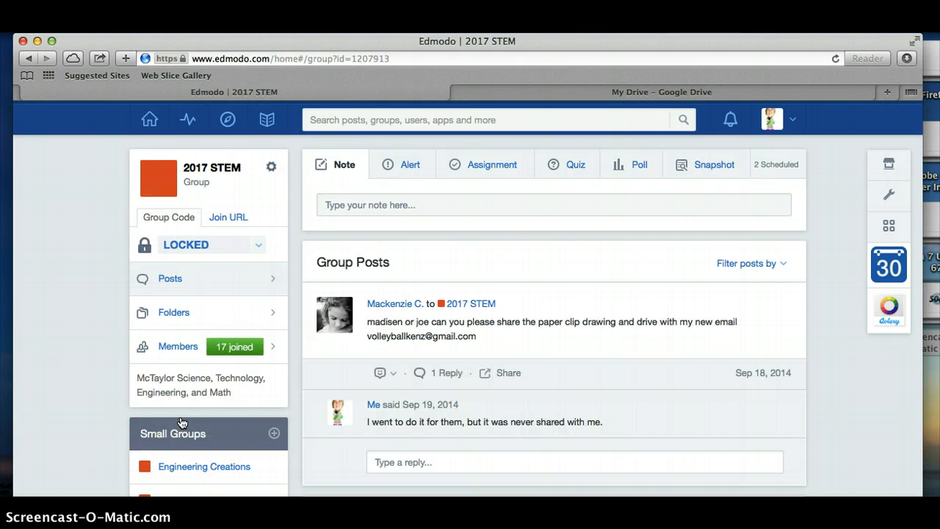
click(472, 172)
- Switch to Google Drive and create a new presentation
click(629, 95)
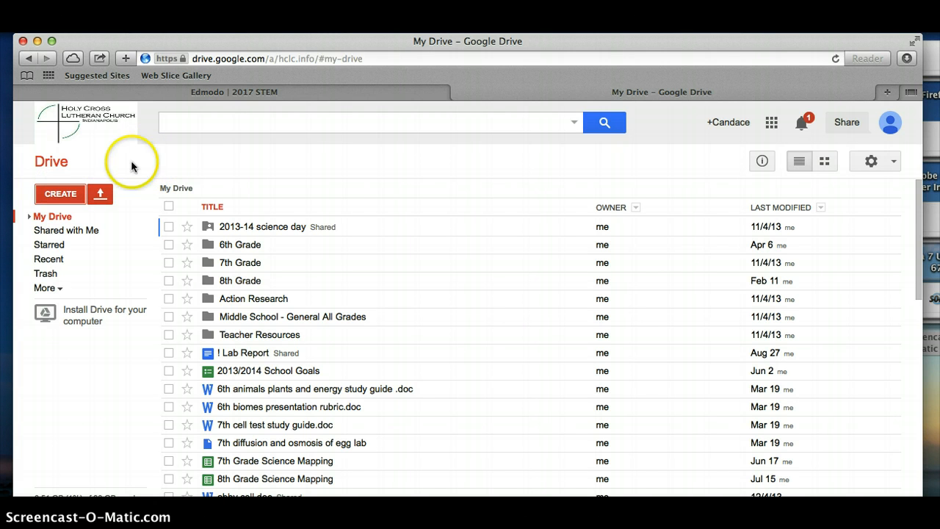
click(59, 195)
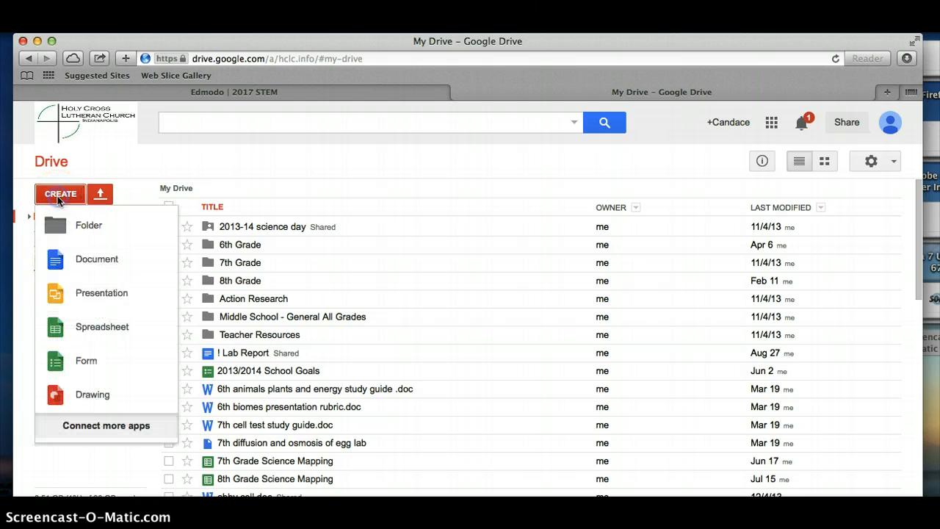
click(69, 295)
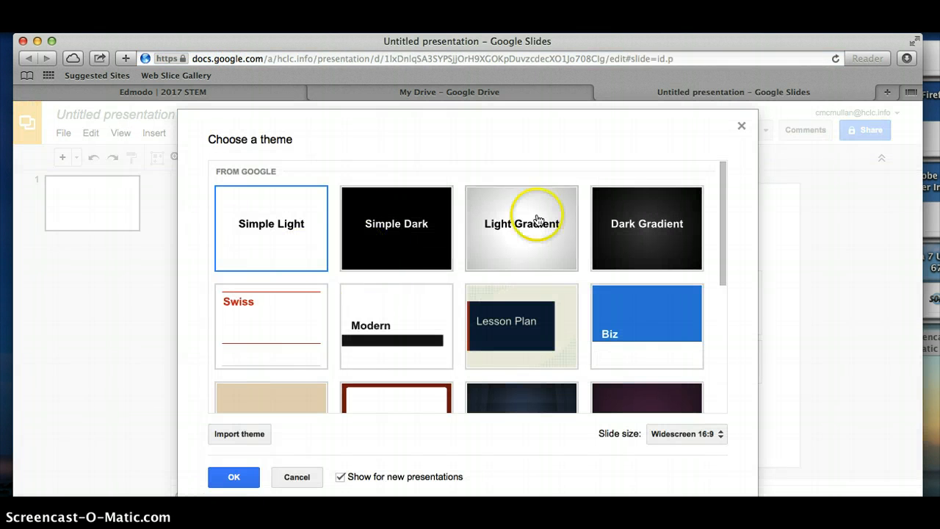
- Apply the Friendly theme to the new presentation, keeping the Widescreen 16:9 slide size
drag(725, 213, 701, 377)
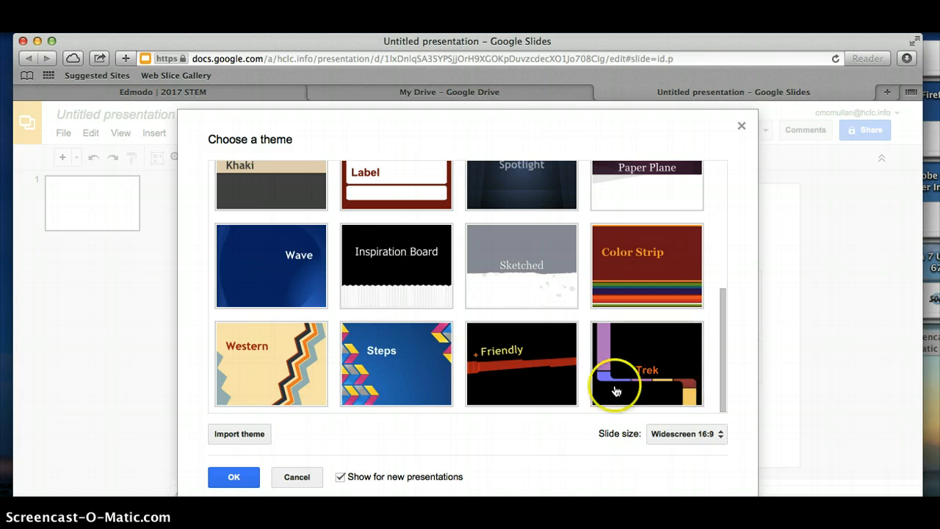
click(535, 356)
click(234, 477)
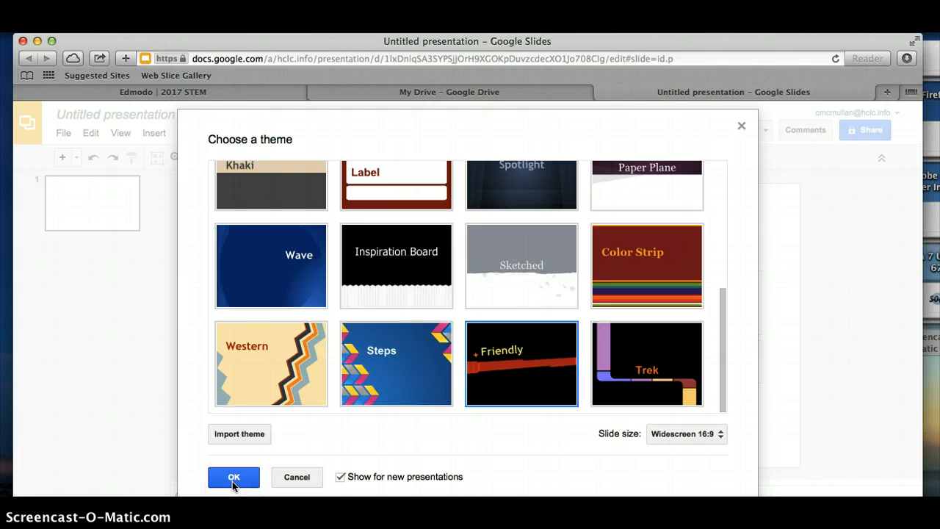
click(232, 481)
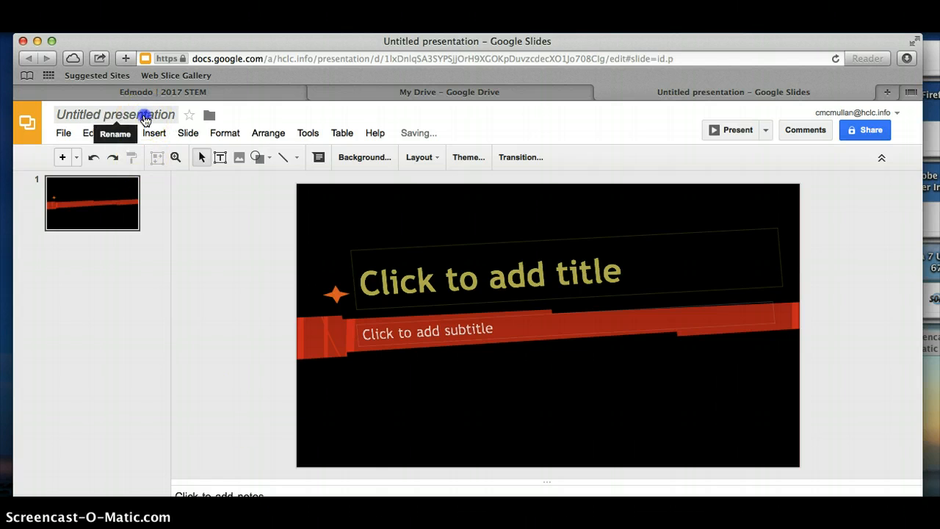
- Rename the presentation "Group Names + Paperclip"
click(144, 117)
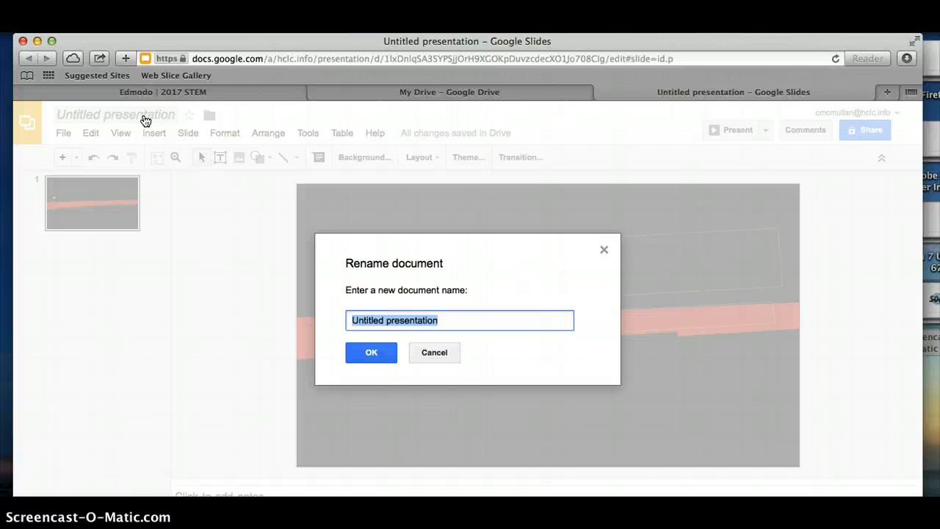
text(Group)
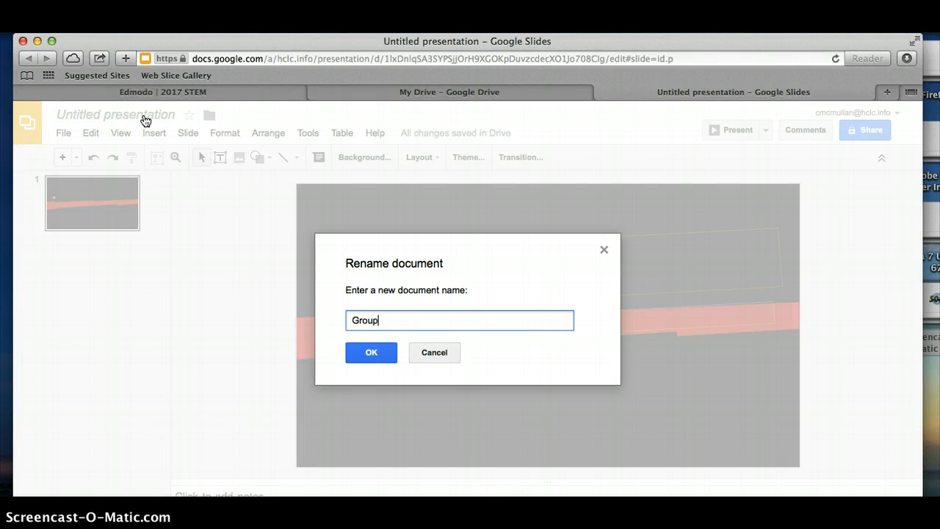
text( Names + Paperclip)
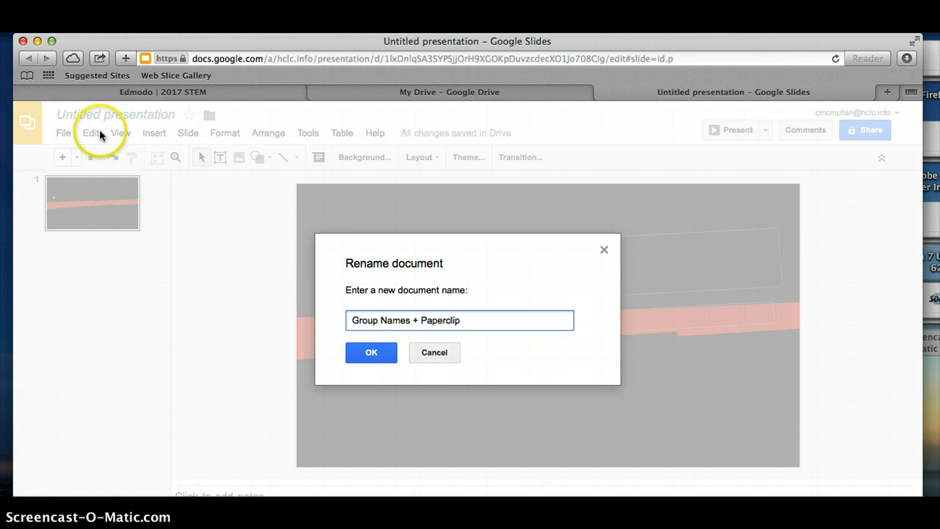
click(371, 355)
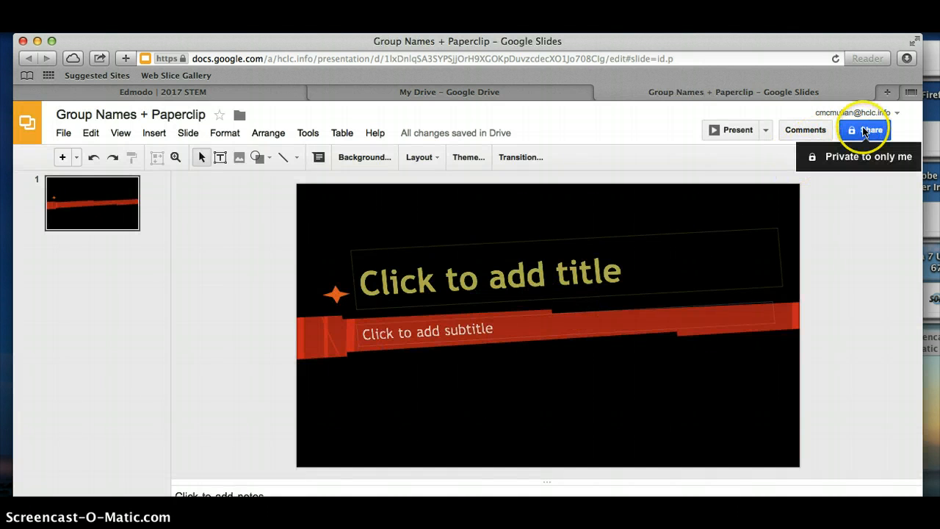
- Share the presentation with the colleague's e-mail address, granting edit access with e-mail notification, and close the sharing settings
click(865, 131)
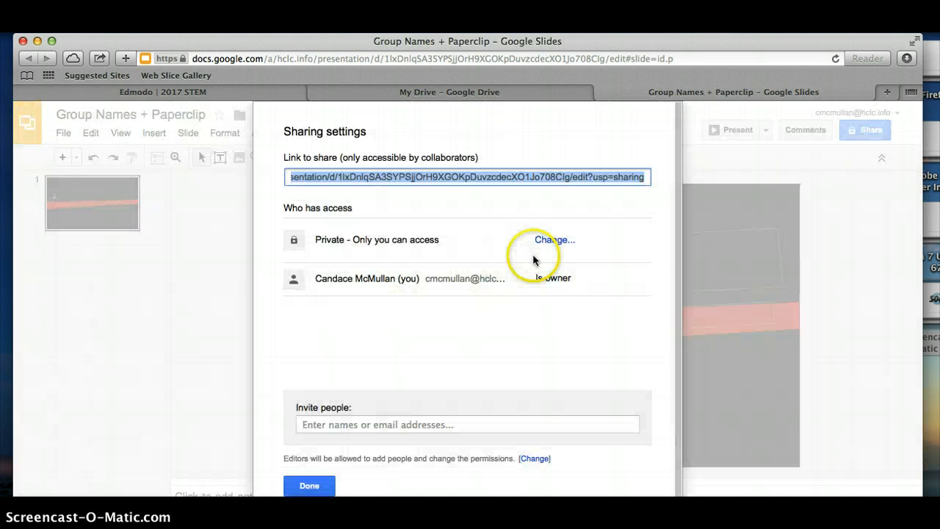
click(440, 424)
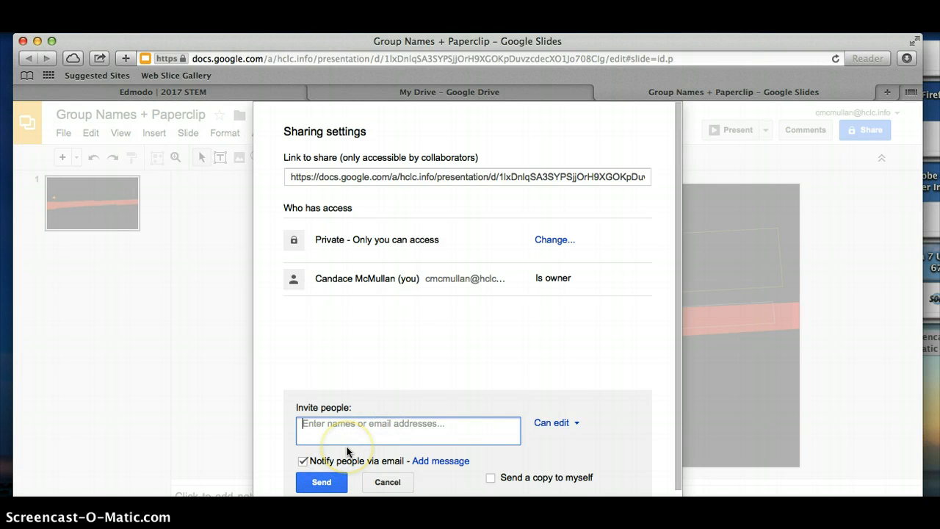
text(etay)
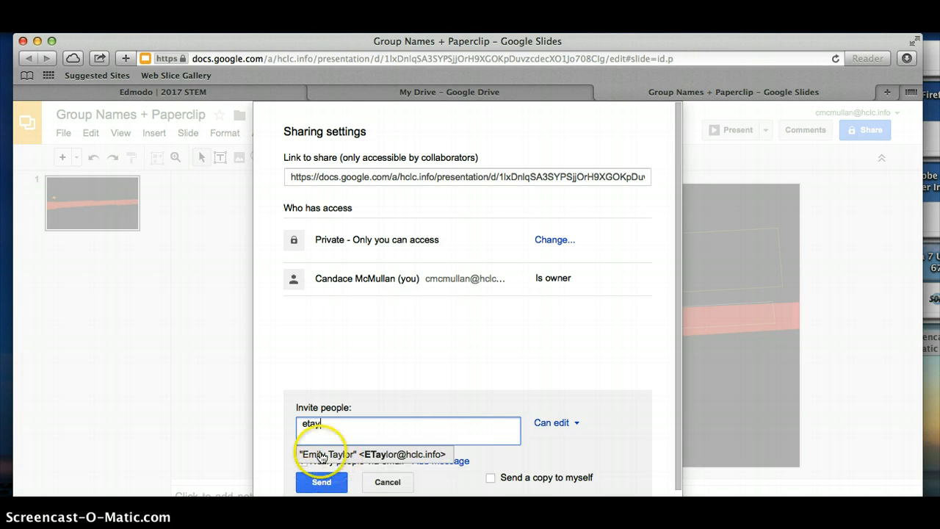
click(326, 456)
click(326, 481)
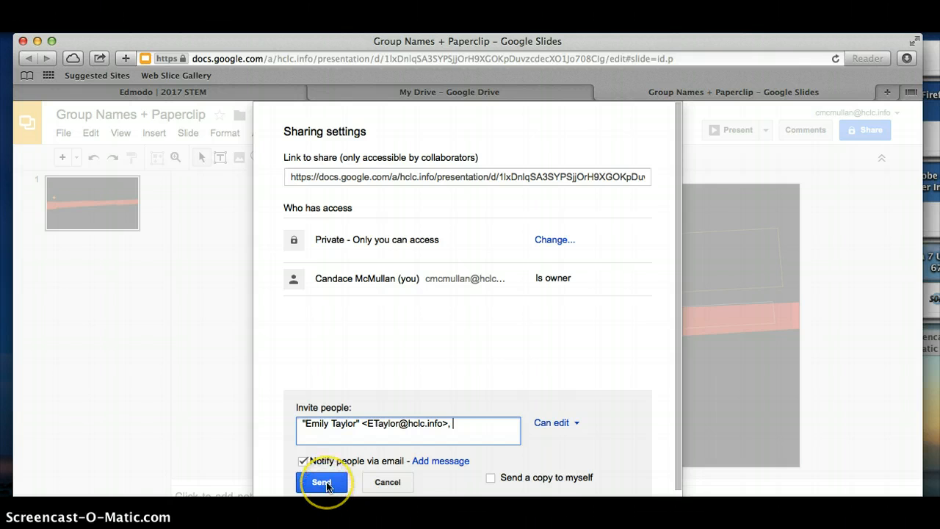
click(333, 487)
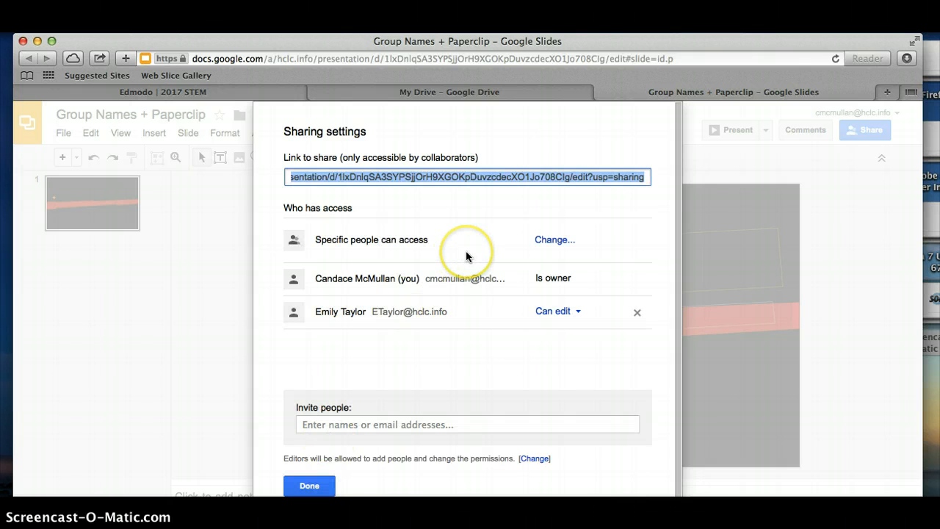
click(310, 485)
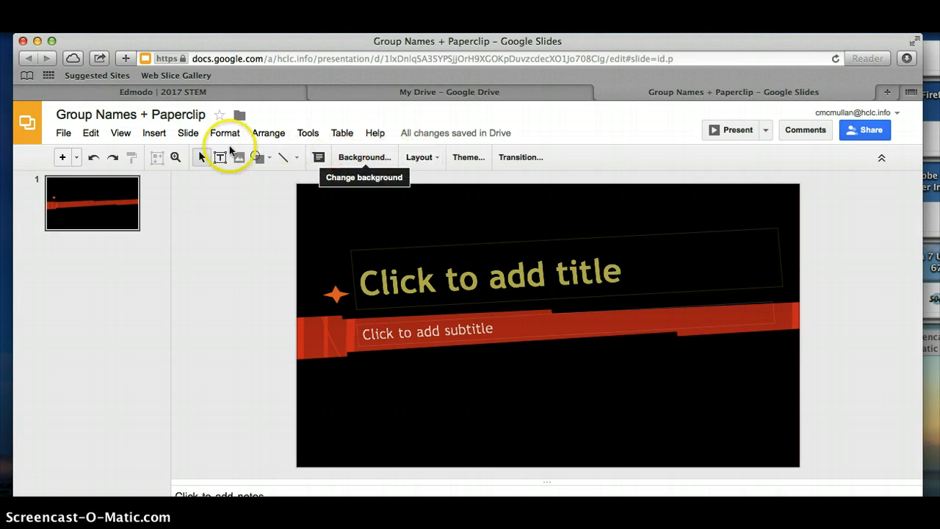
- Change the presentation's theme to Sketched
click(431, 160)
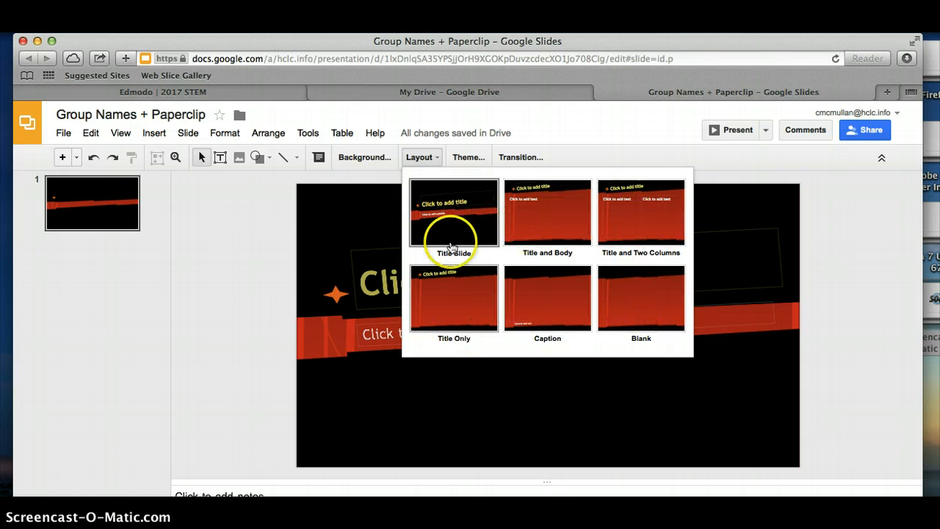
click(474, 163)
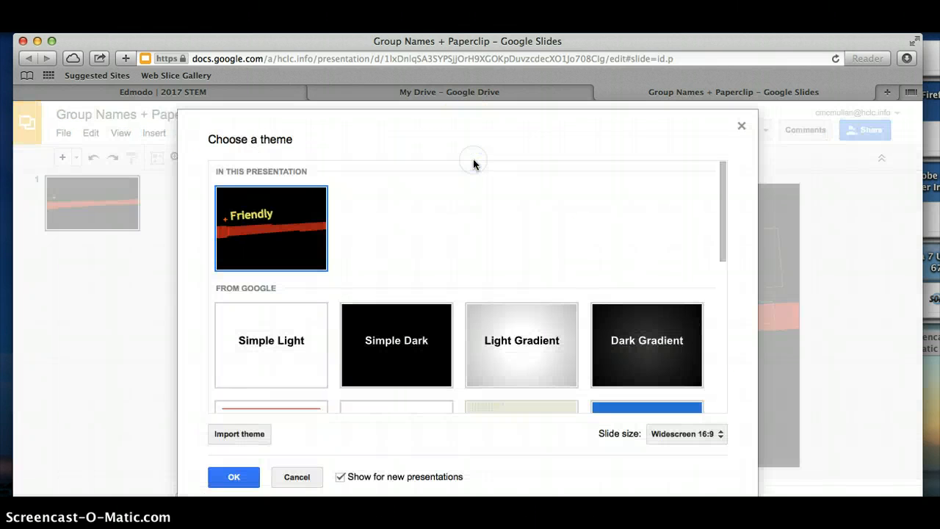
drag(720, 198, 714, 382)
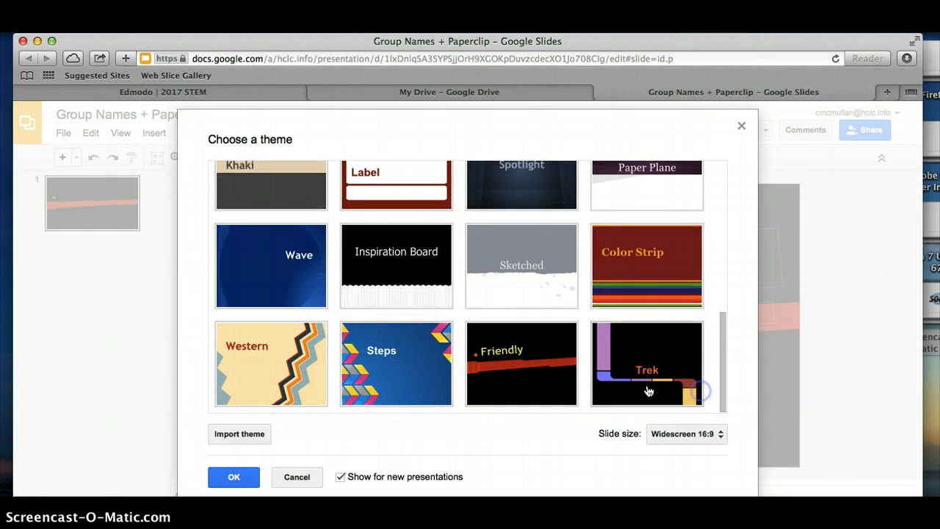
click(524, 270)
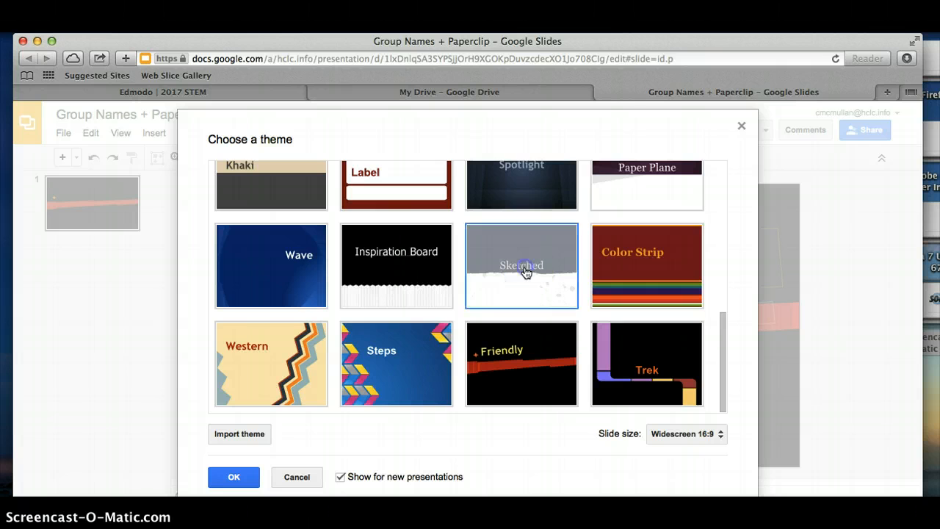
click(233, 476)
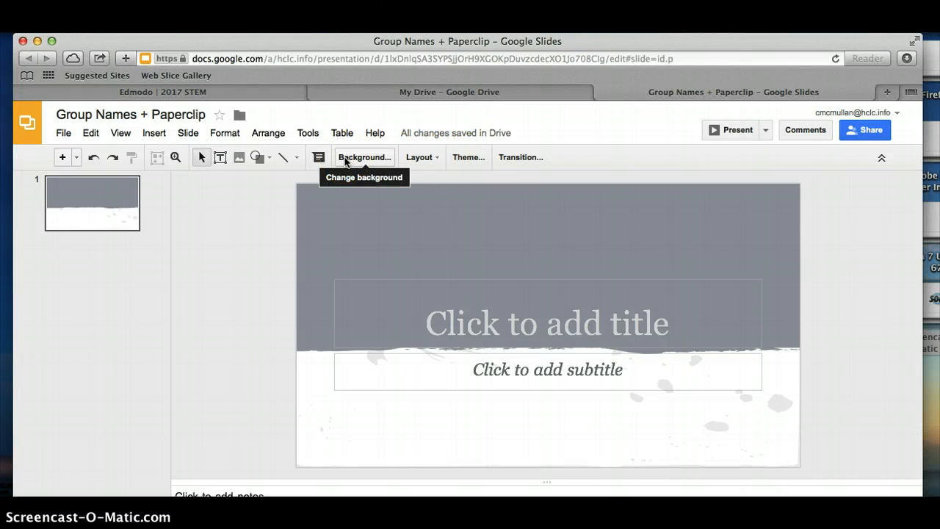
- Enter "Sample Presentation" as the title on the first slide
click(563, 336)
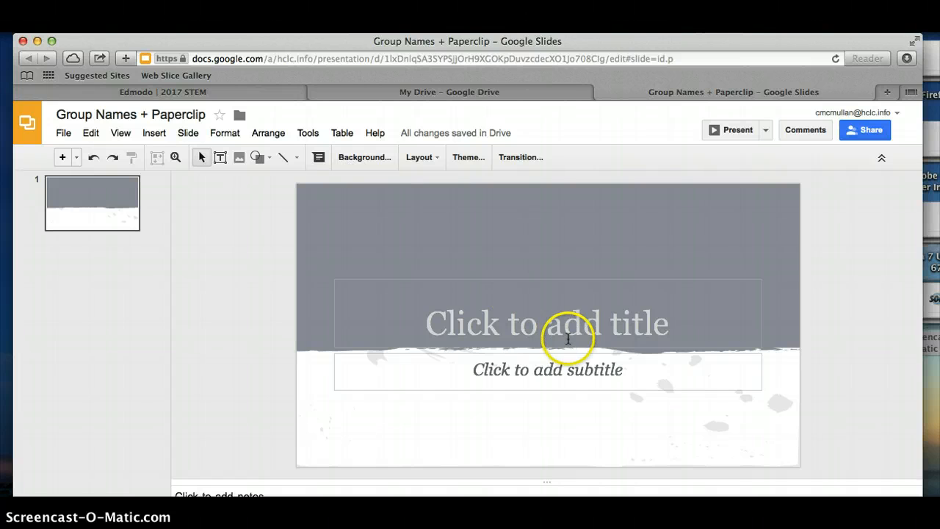
text(D)
key(BackSpace)
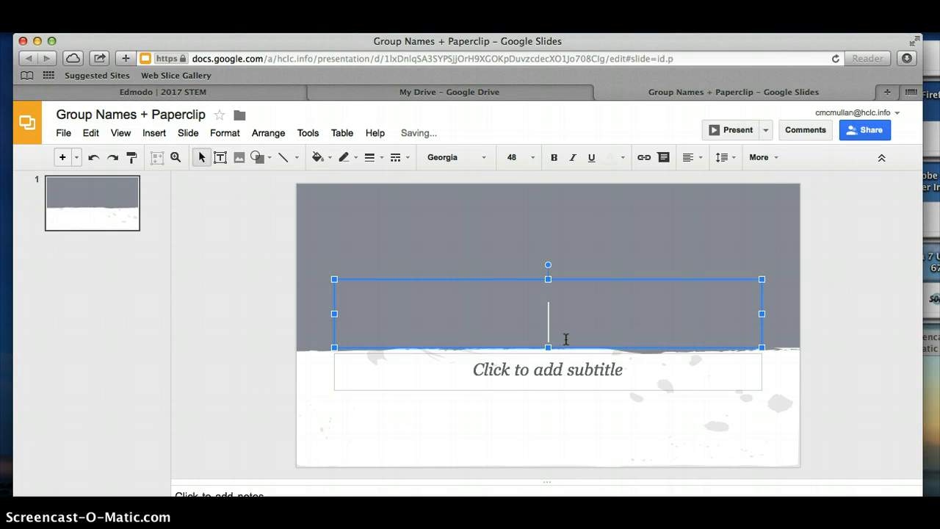
text(Sample Presentation)
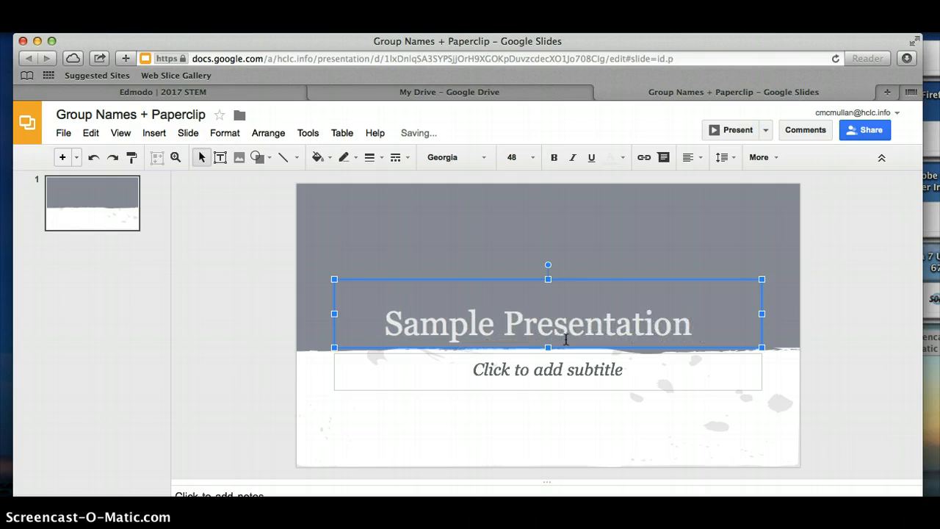
key(BackSpace)
key(BackSpace)
- Enter the names of the two presenting teachers, joined by "and", as the first slide's subtitle
click(582, 357)
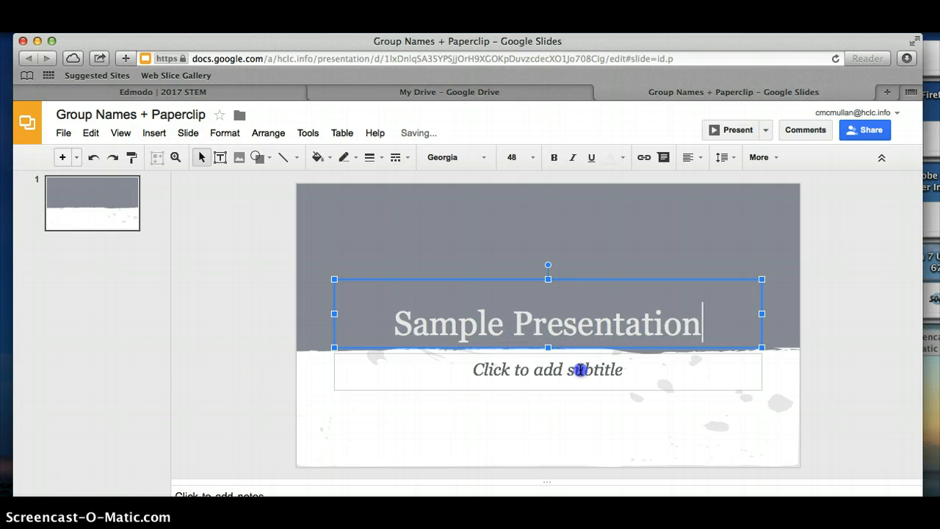
click(580, 369)
text(Mrs. M)
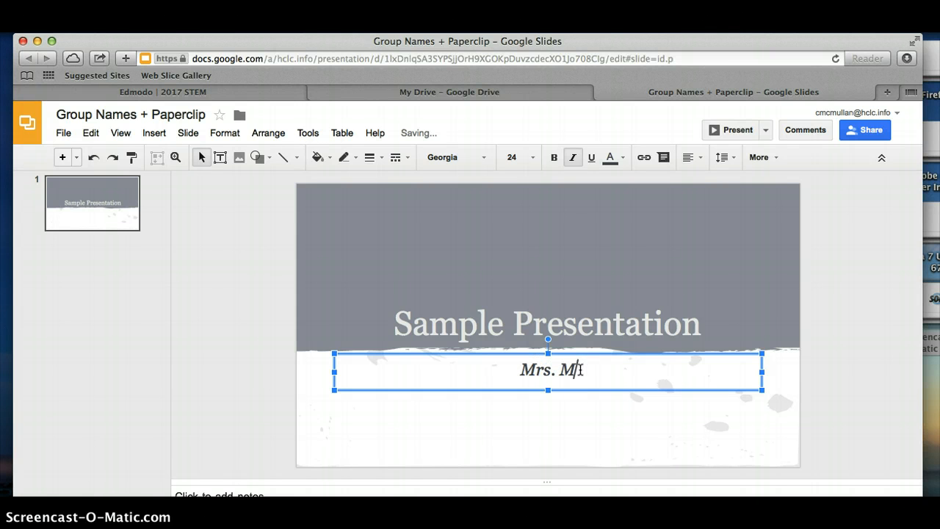
text(c   and Mrs. Taylo)
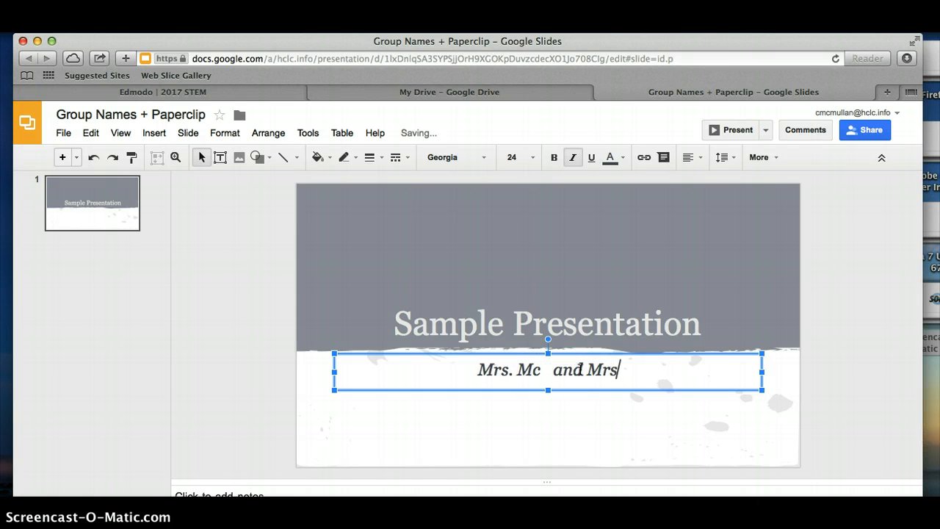
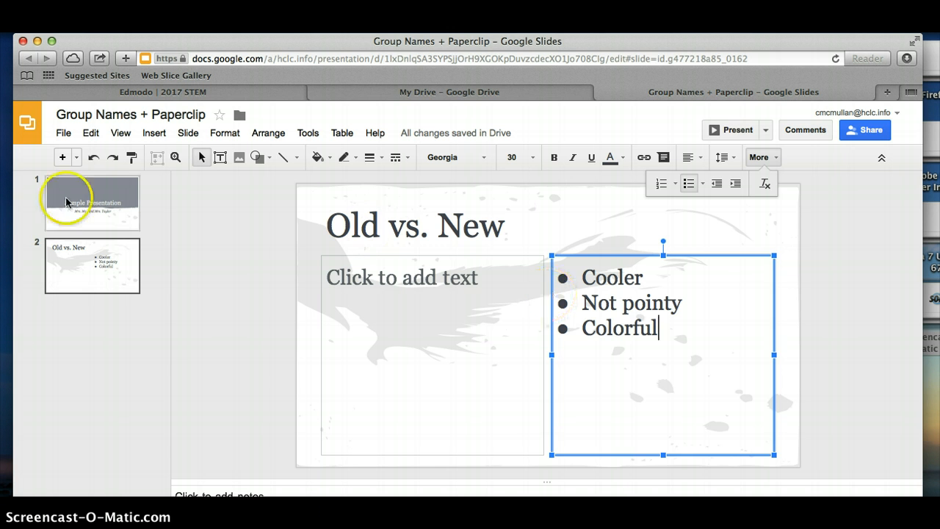
click(76, 157)
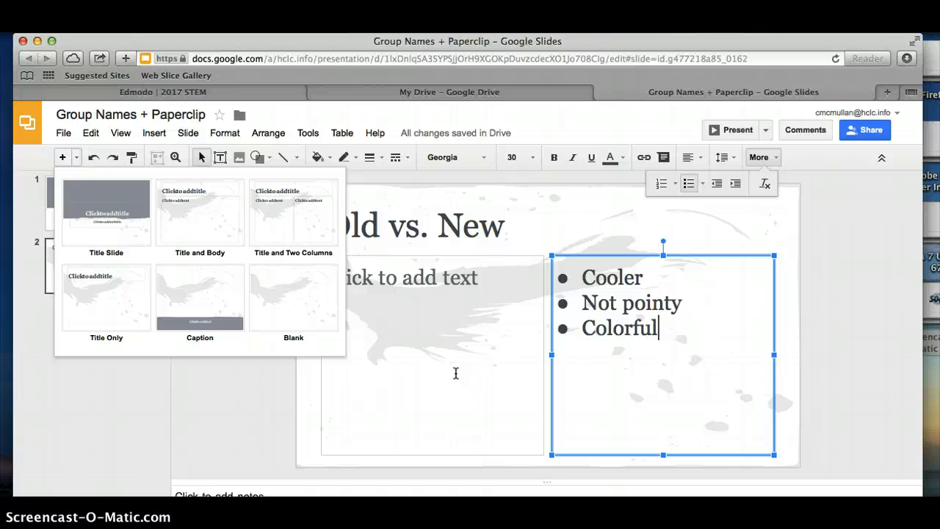
click(271, 423)
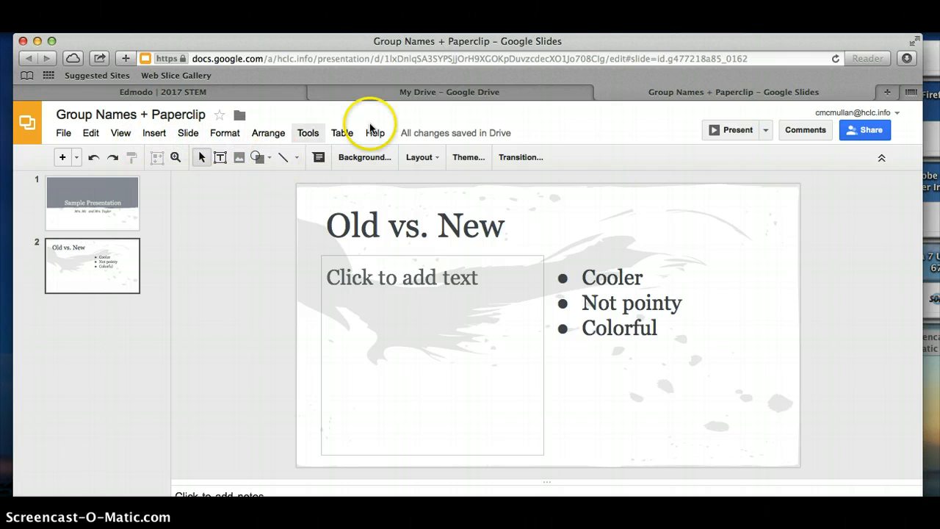
- Apply a medium-speed Fade transition of 2.7 s to all slides and preview it
click(518, 156)
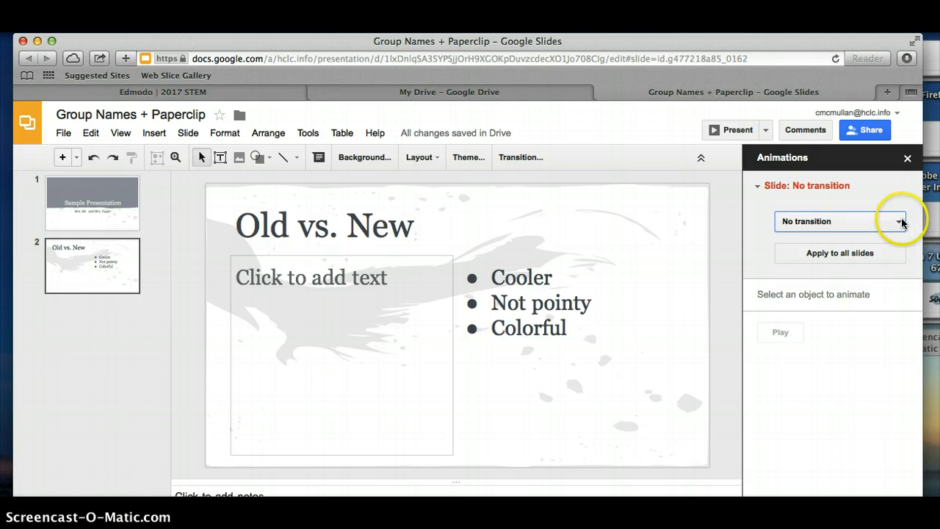
click(900, 222)
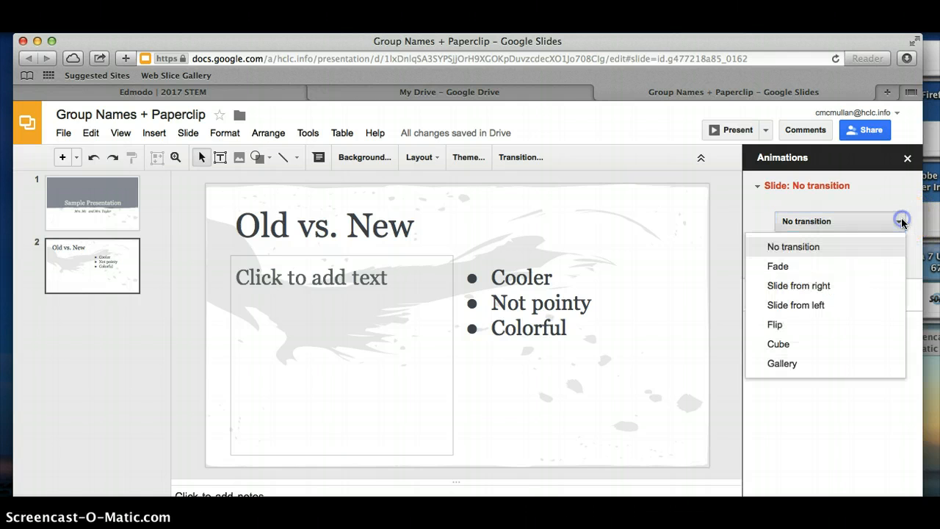
click(833, 268)
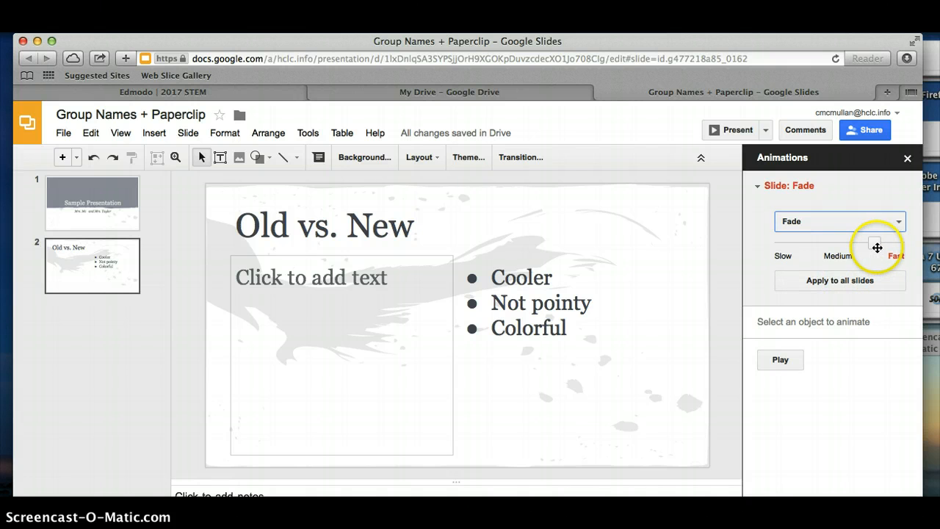
drag(875, 245, 839, 284)
click(839, 285)
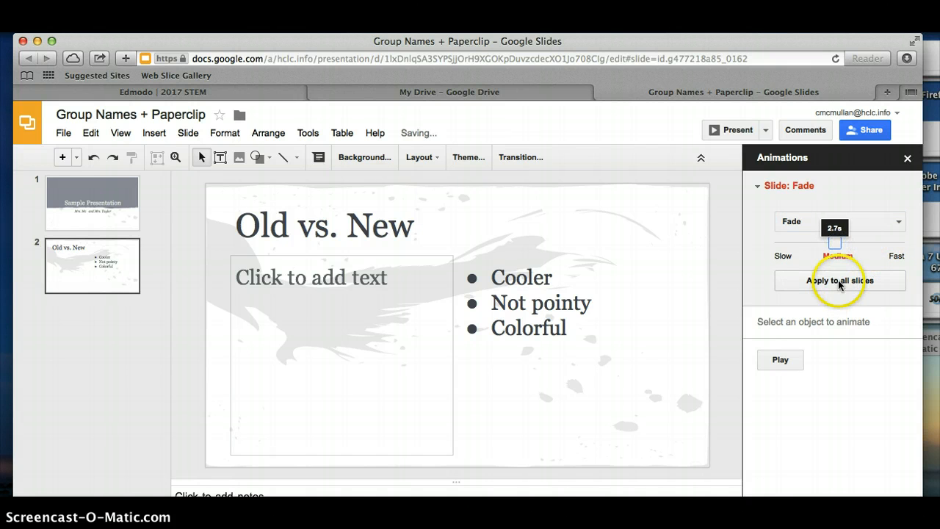
click(779, 359)
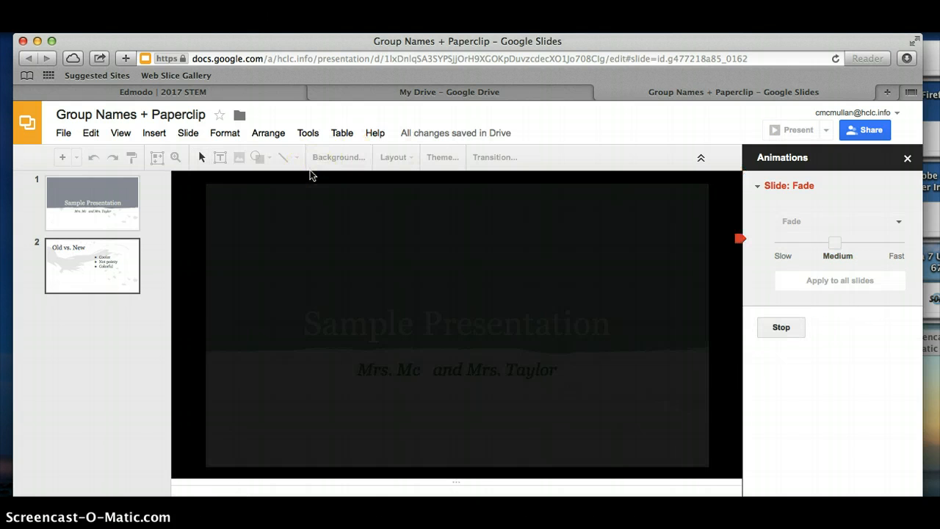
click(781, 329)
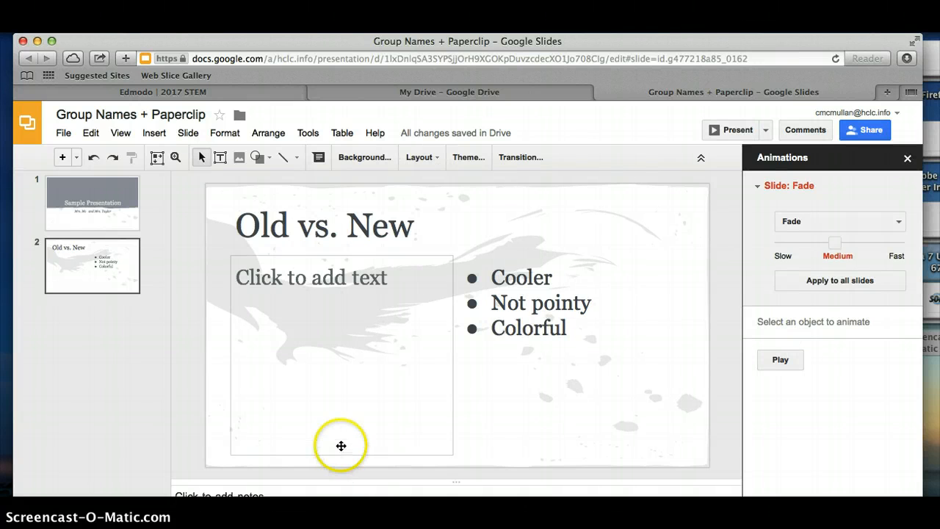
- Enter the presenting teacher's name followed by a colon in the second slide's speaker notes
click(388, 491)
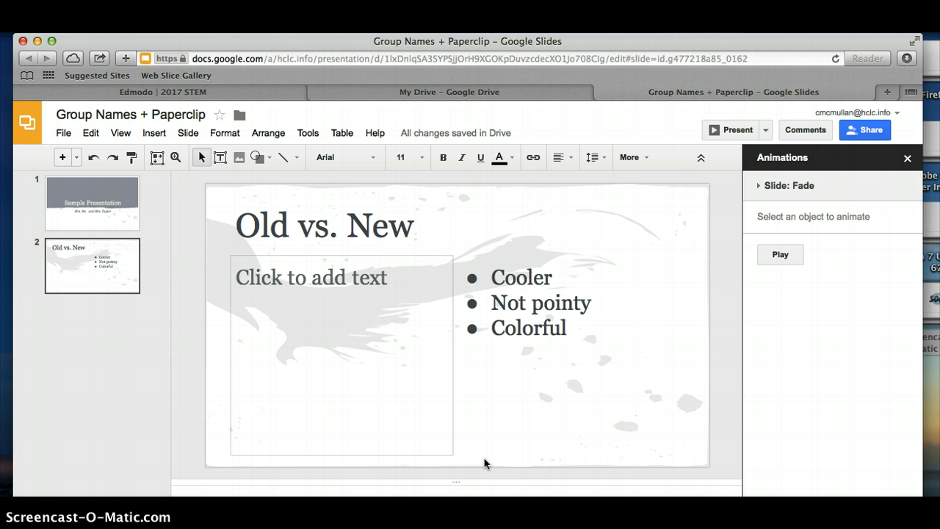
text(Mrs. Taylor:)
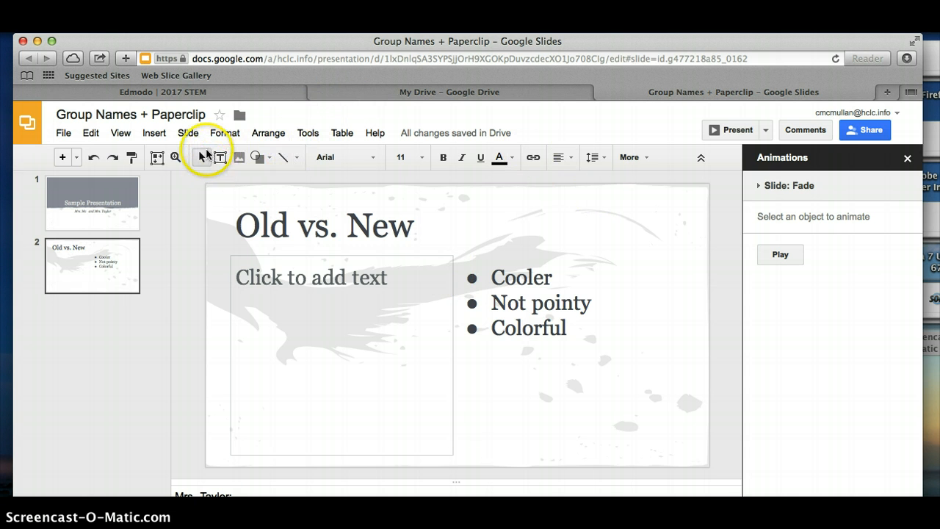
- Start inserting an image on the second slide and review the upload, snapshot and URL sources
click(152, 135)
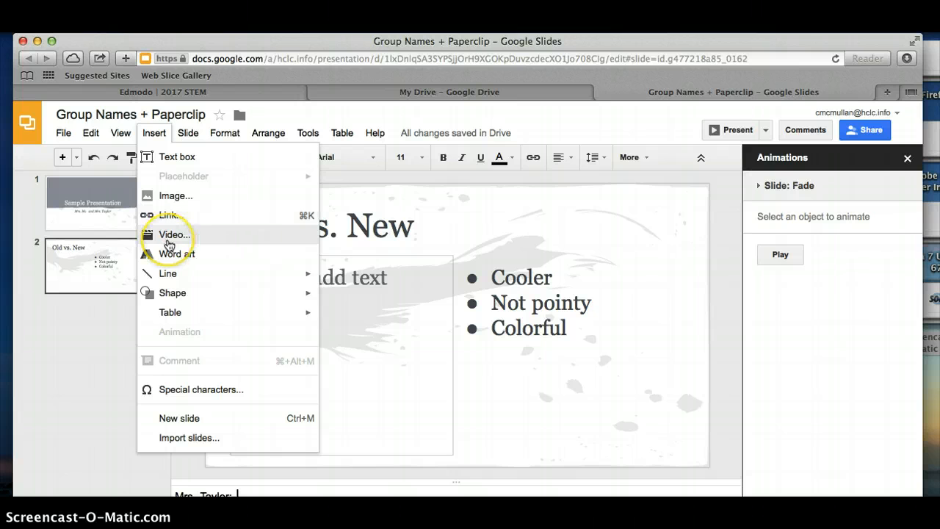
mouse_move(171, 314)
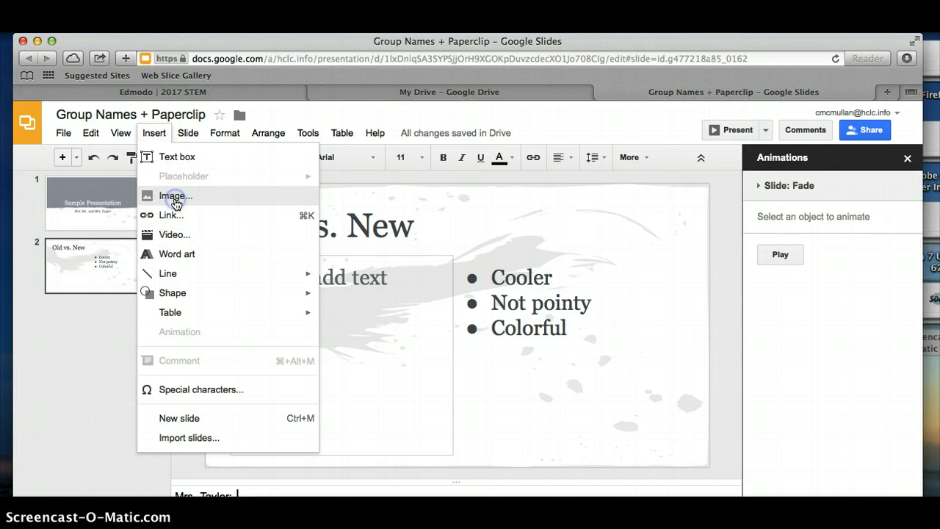
click(175, 198)
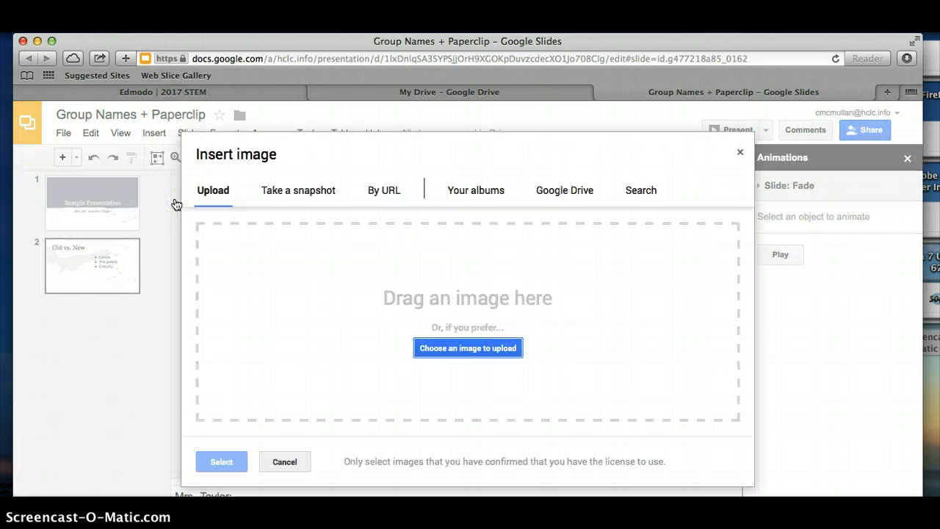
click(212, 191)
click(216, 194)
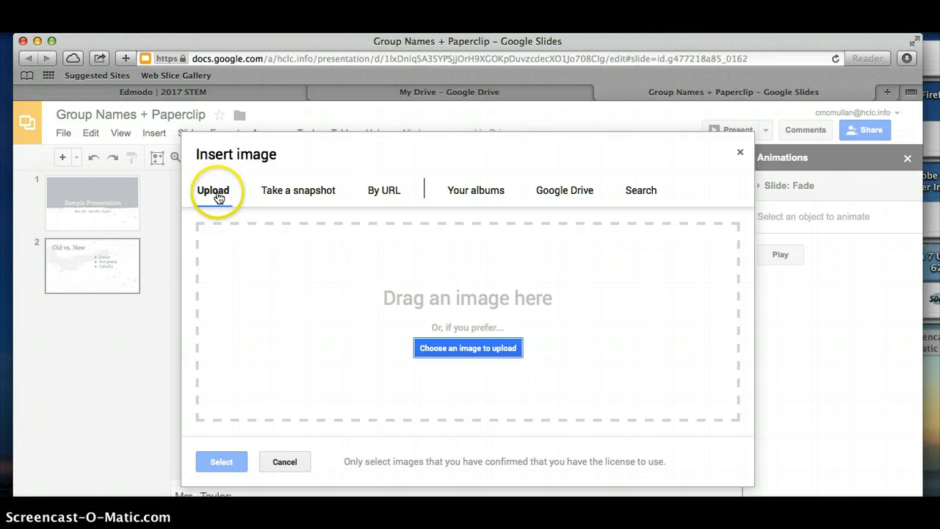
click(428, 351)
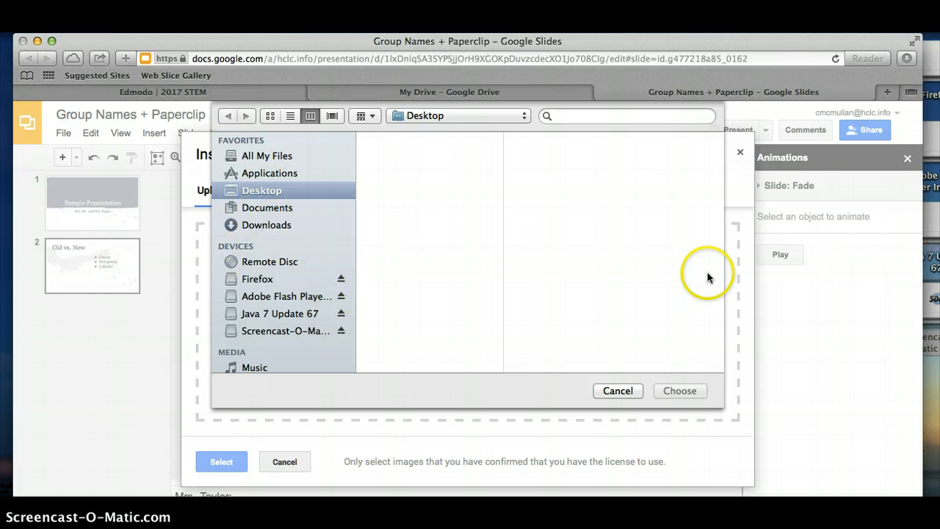
click(618, 391)
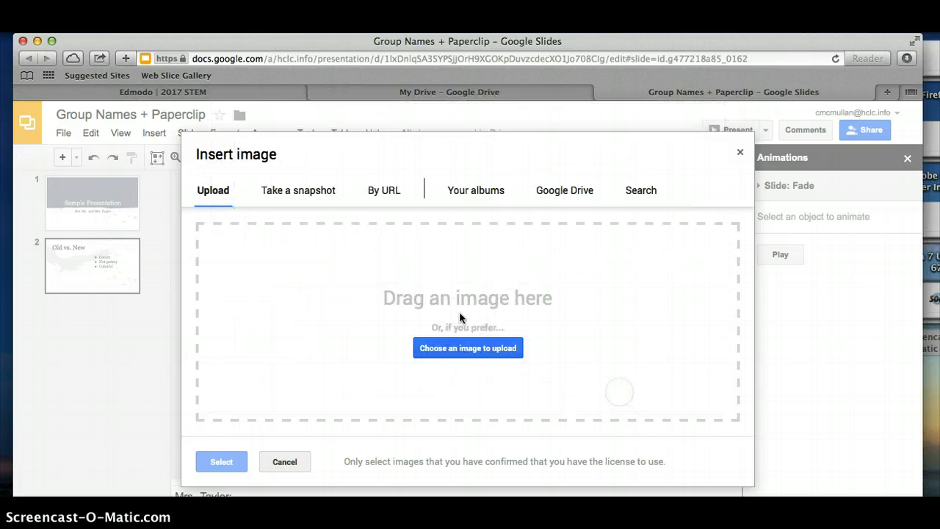
click(315, 193)
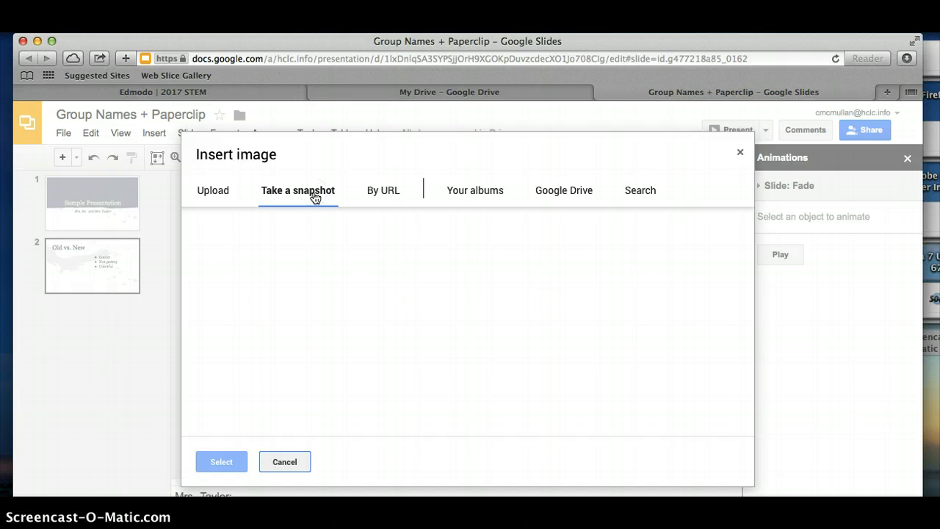
click(395, 192)
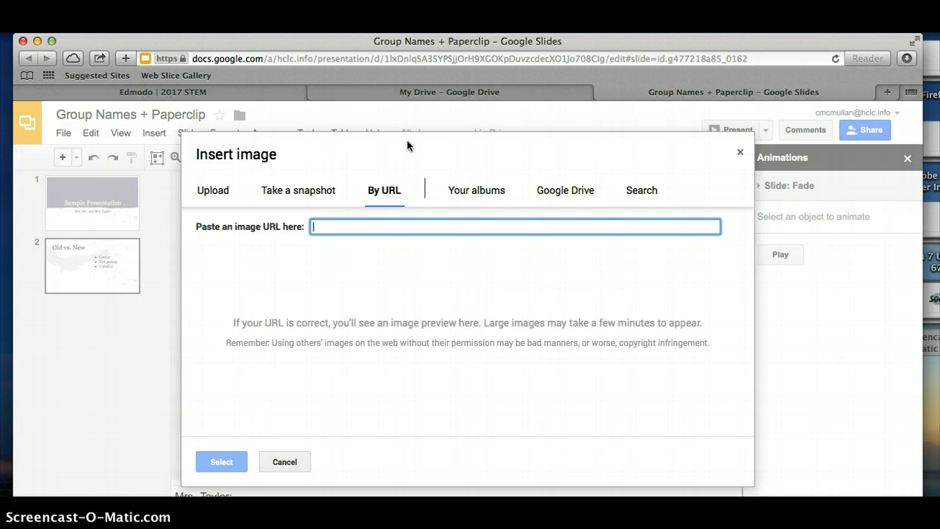
- Search Google Images for "smiley face" in a new browser tab
click(429, 92)
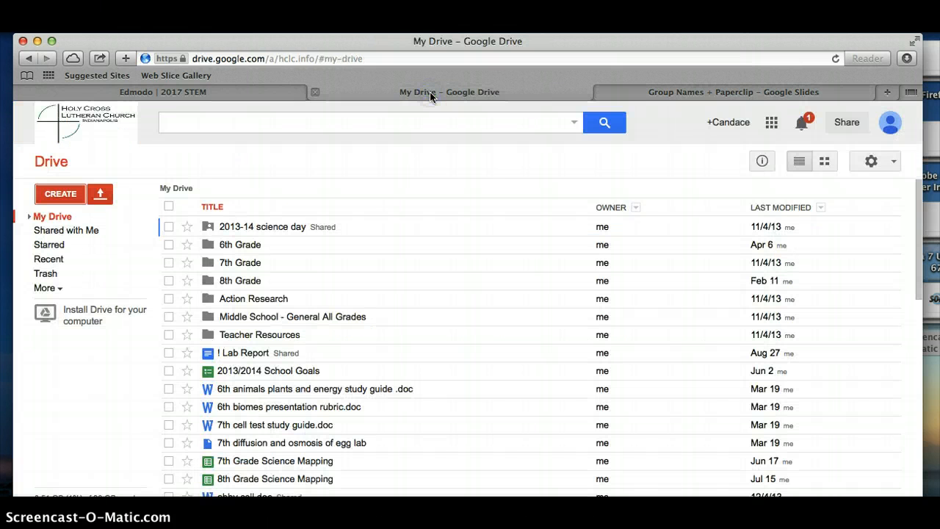
key(super+t)
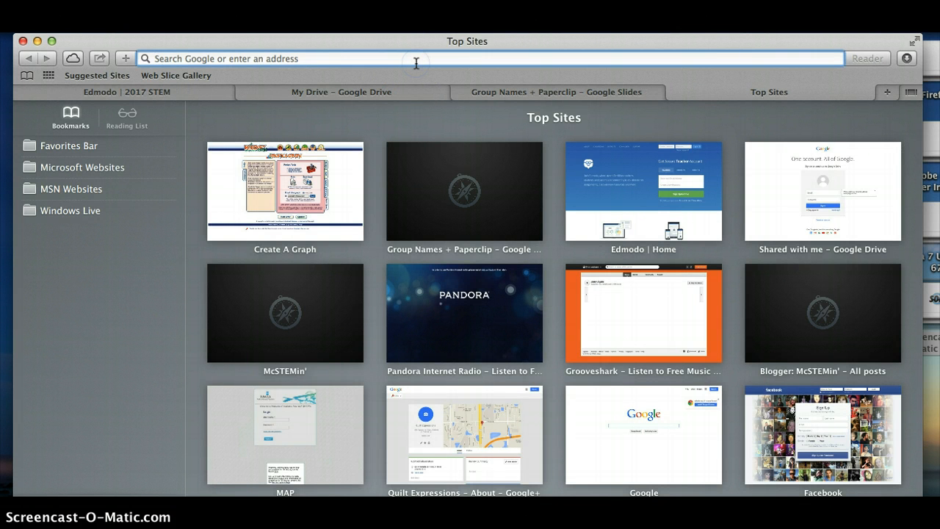
text(smiley face)
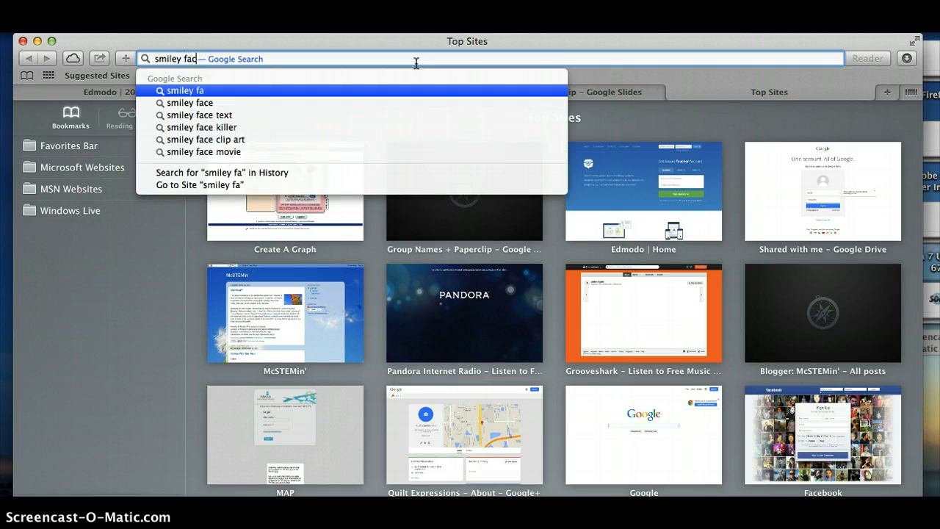
key(Return)
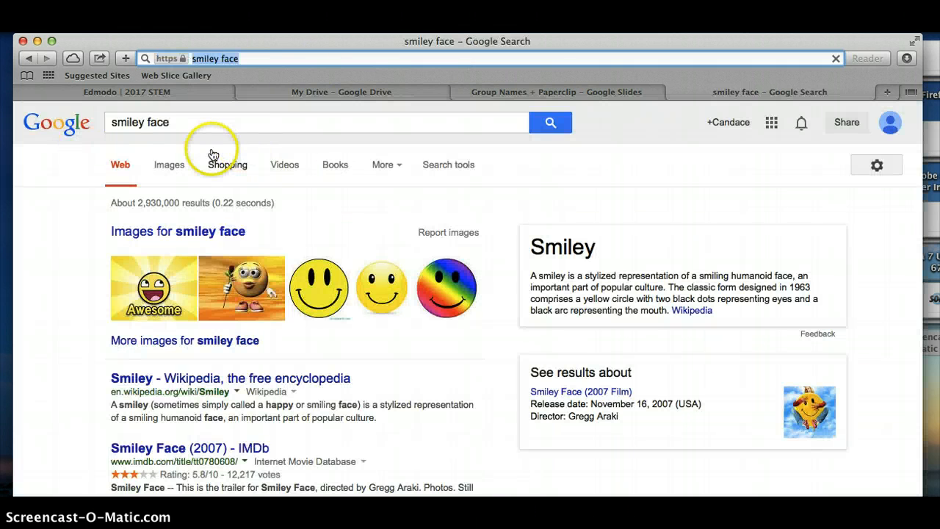
click(180, 166)
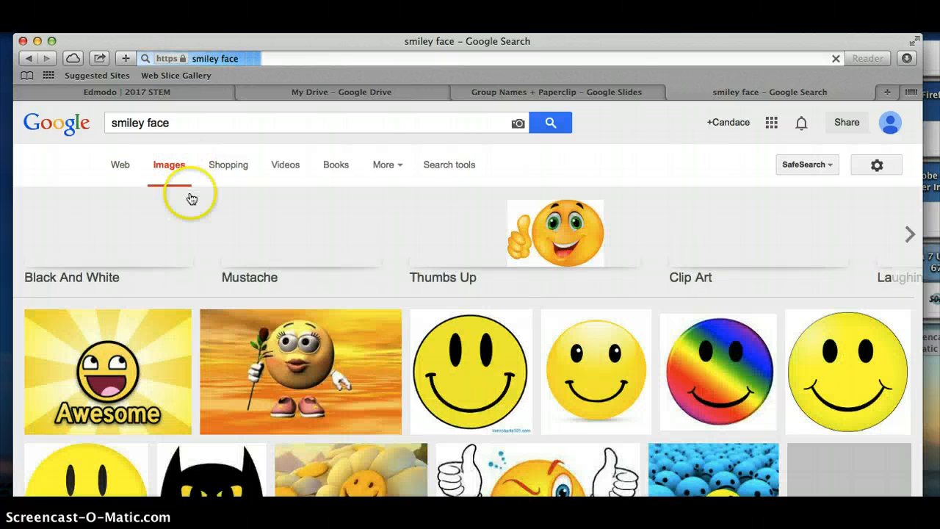
- Copy the link of the smiley holding a rose and paste it as the image URL in the presentation
click(302, 369)
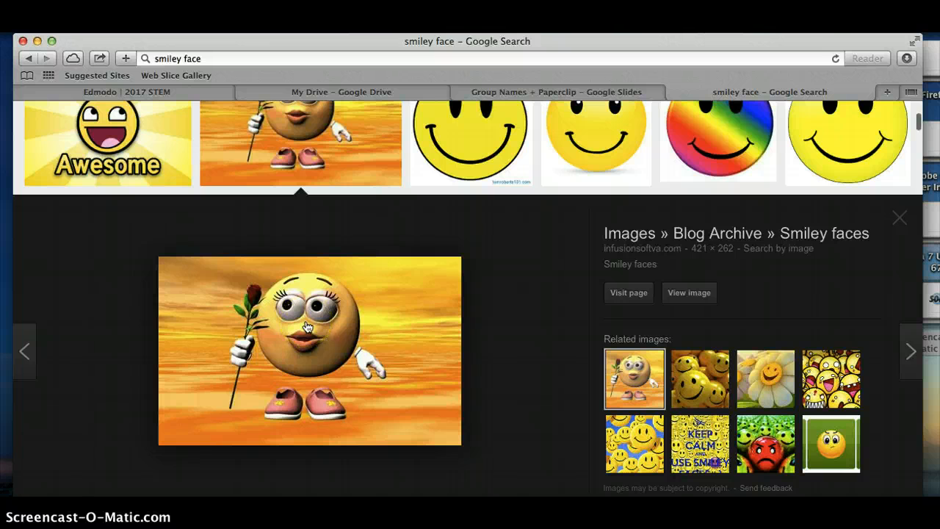
right_click(308, 327)
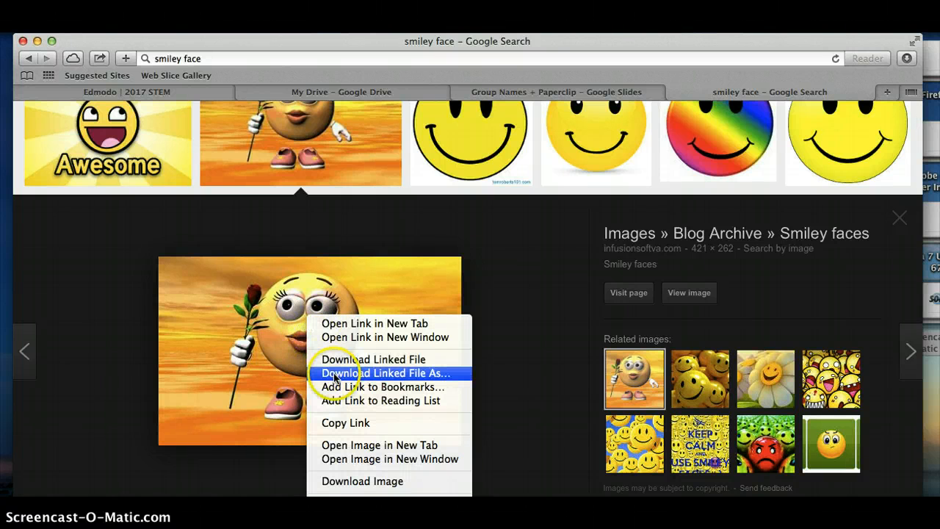
click(346, 428)
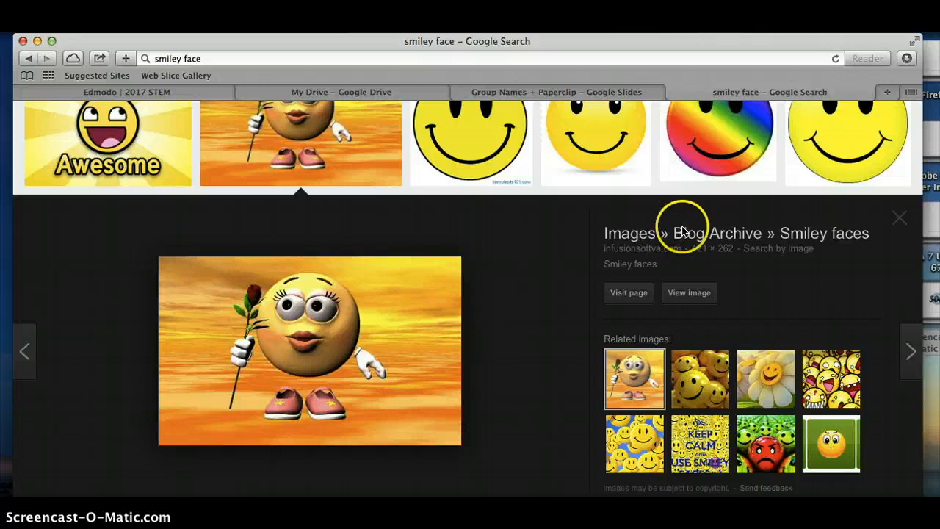
click(599, 92)
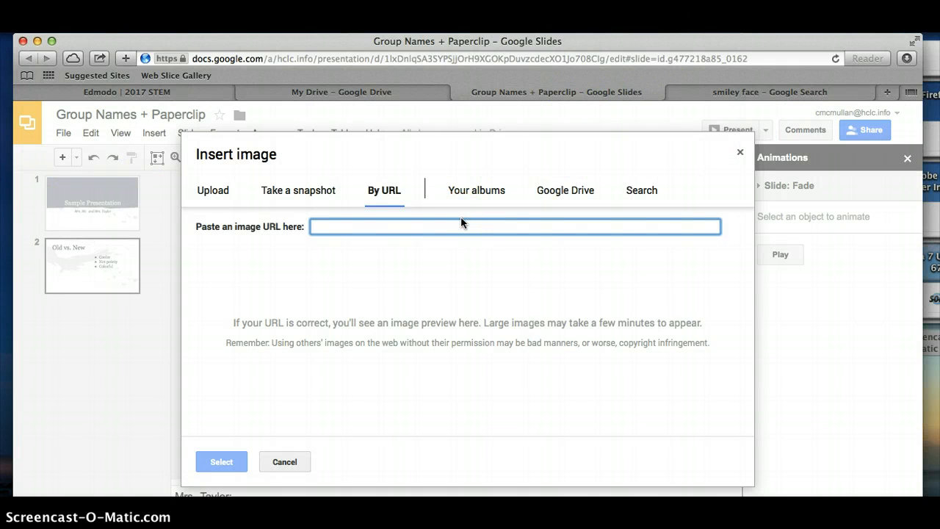
text(http://infusionsoftva.com/wp-content/uploads/2014/09/smiley-faces-3.jpg)
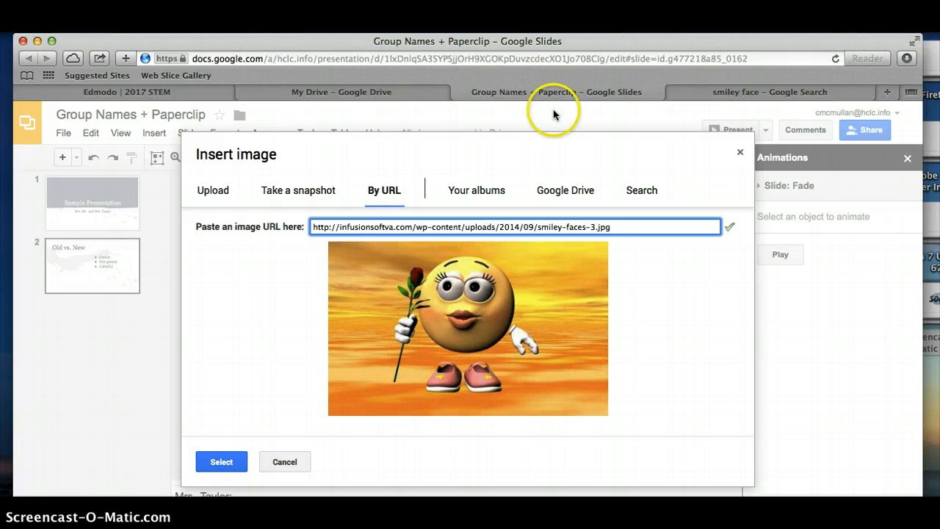
- Review the personal albums and Google Drive folders as image sources
click(489, 193)
click(557, 192)
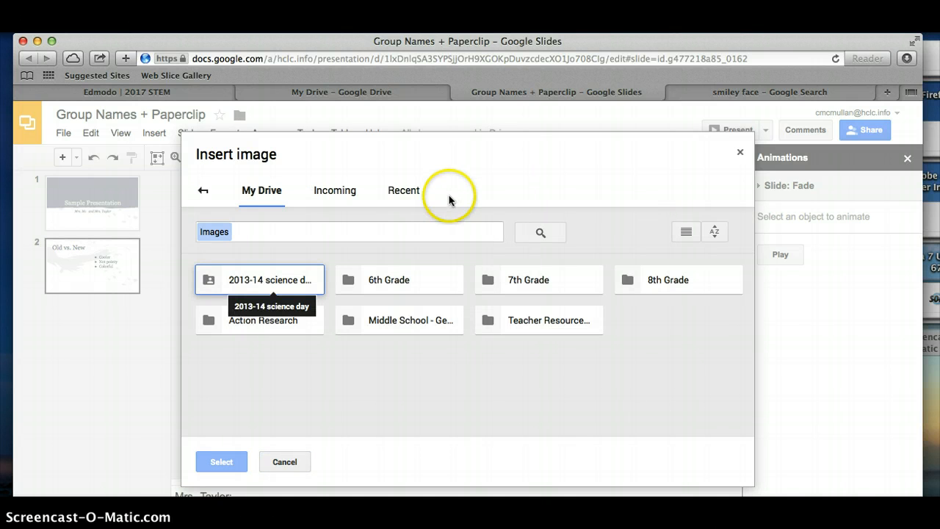
click(203, 190)
click(550, 192)
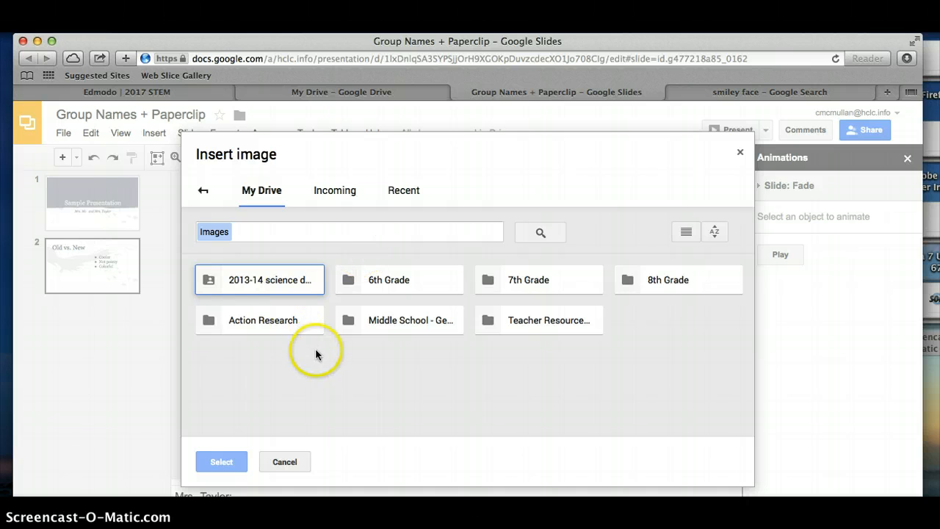
click(203, 195)
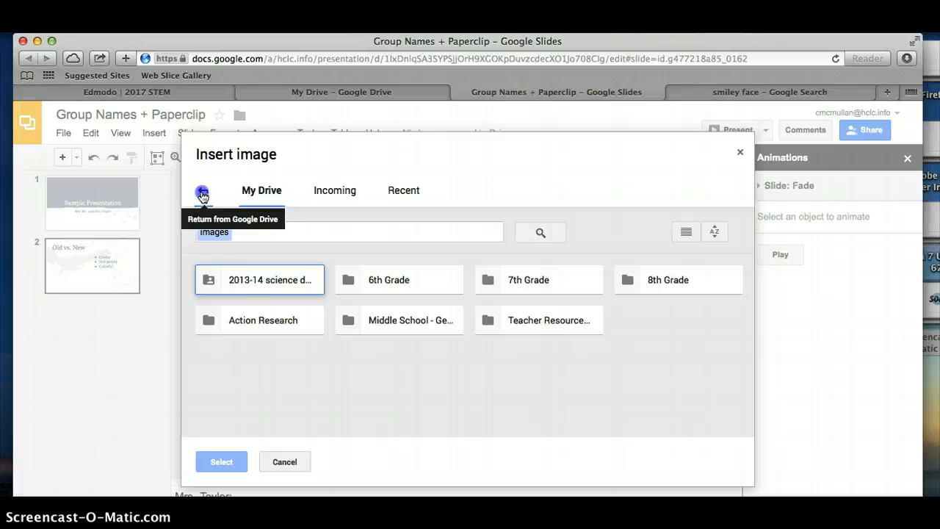
- Search for "Smiley Face" within the image insertion dialog and browse the reusable image results
click(636, 197)
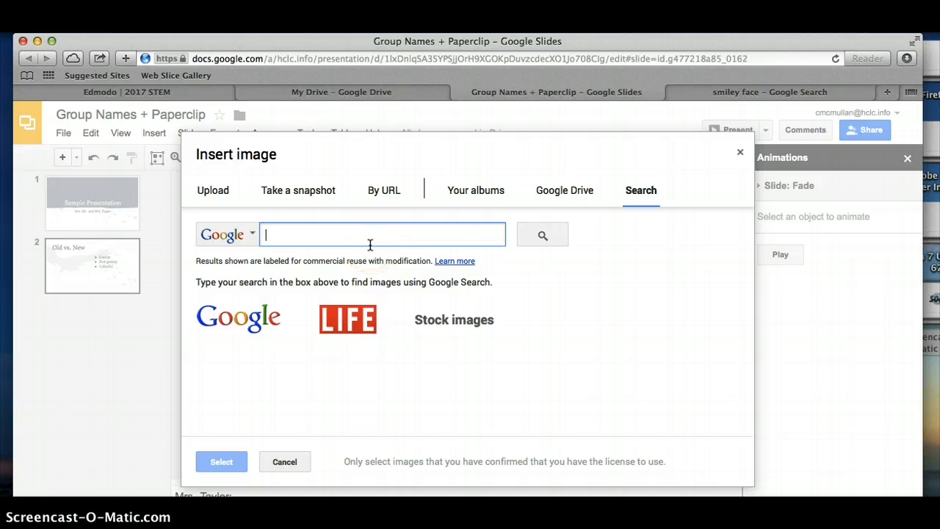
text(Smiley F)
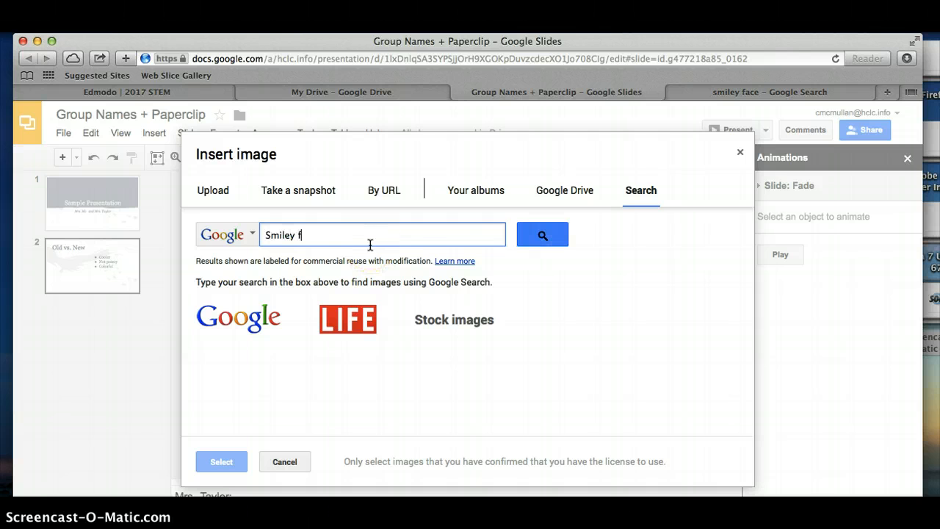
text(ace)
key(Return)
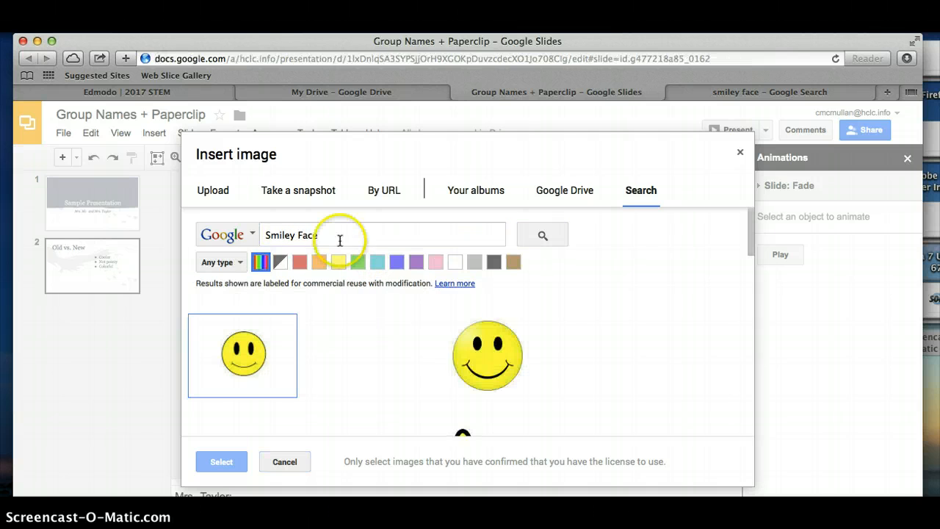
scroll(707, 331, down, 10)
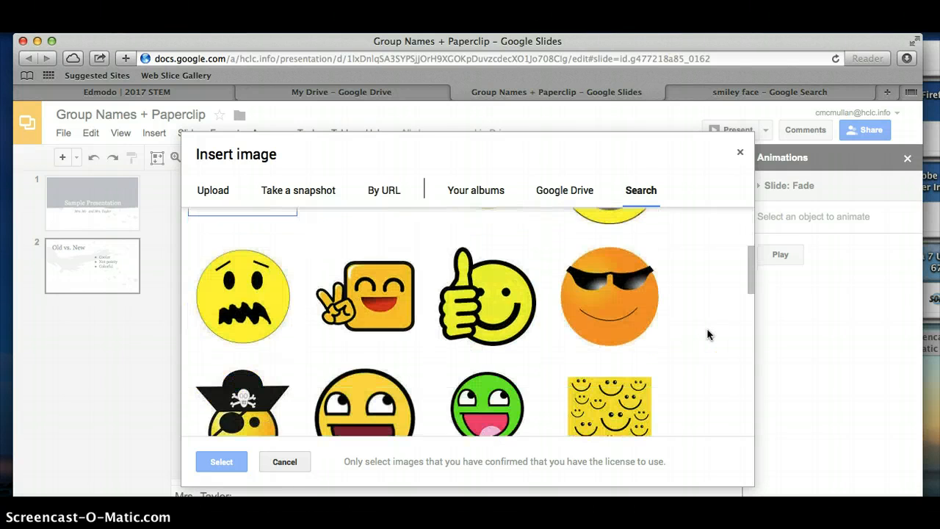
scroll(707, 335, up, 10)
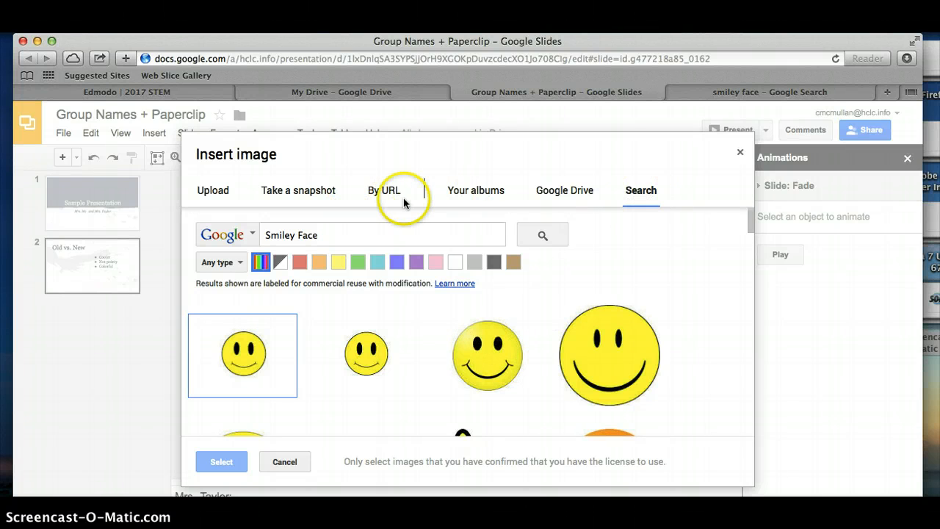
- Insert the rose-holding smiley from the pasted URL and move it to the lower part of the slide's empty text placeholder
click(383, 189)
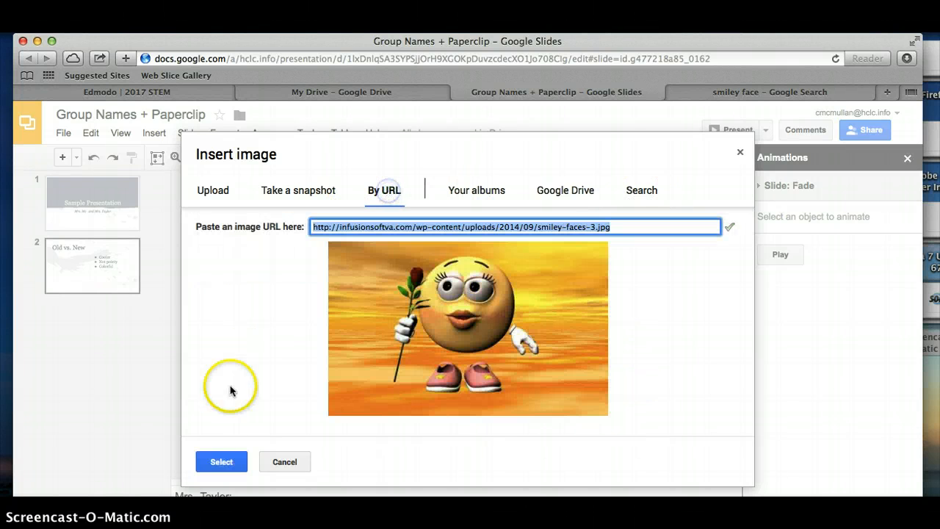
click(221, 461)
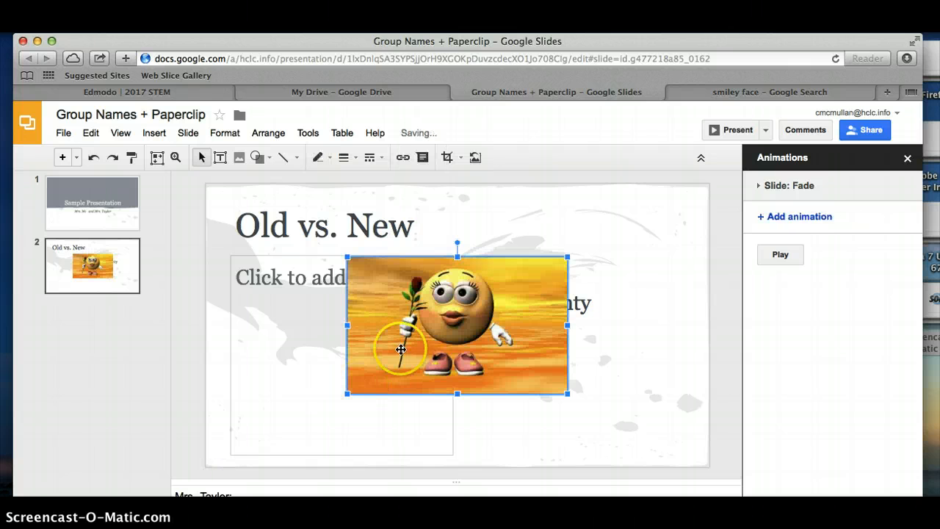
drag(461, 297, 355, 355)
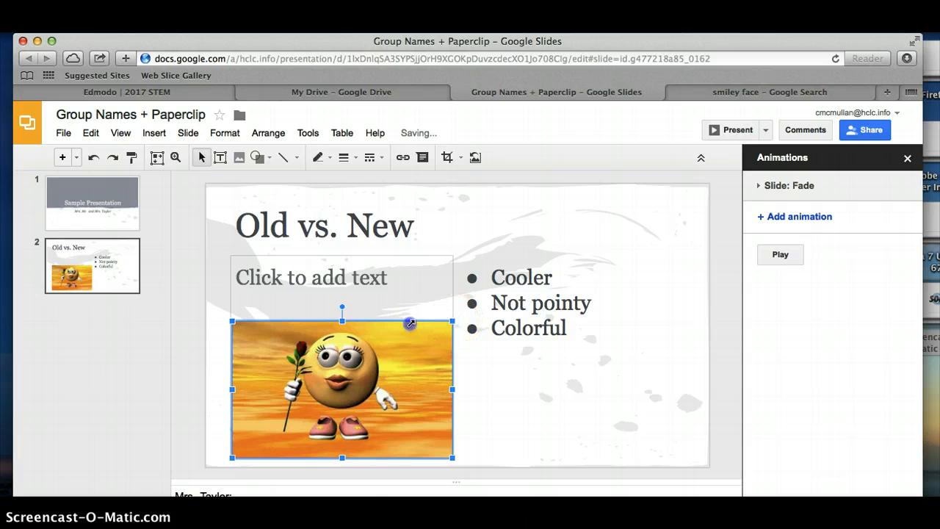
- Shrink the smiley image proportionally from its upper-right corner and rotate it clockwise to a diagonal tilt
drag(409, 323, 408, 348)
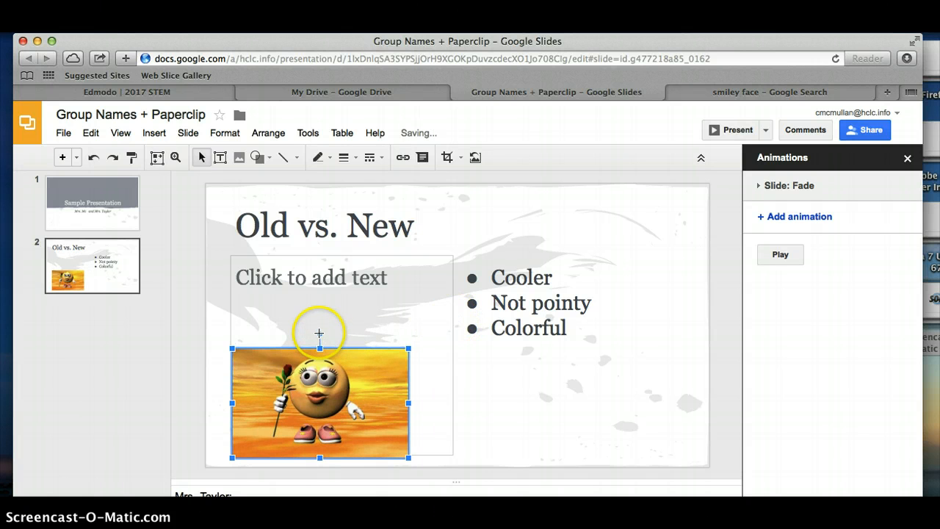
drag(325, 334, 360, 346)
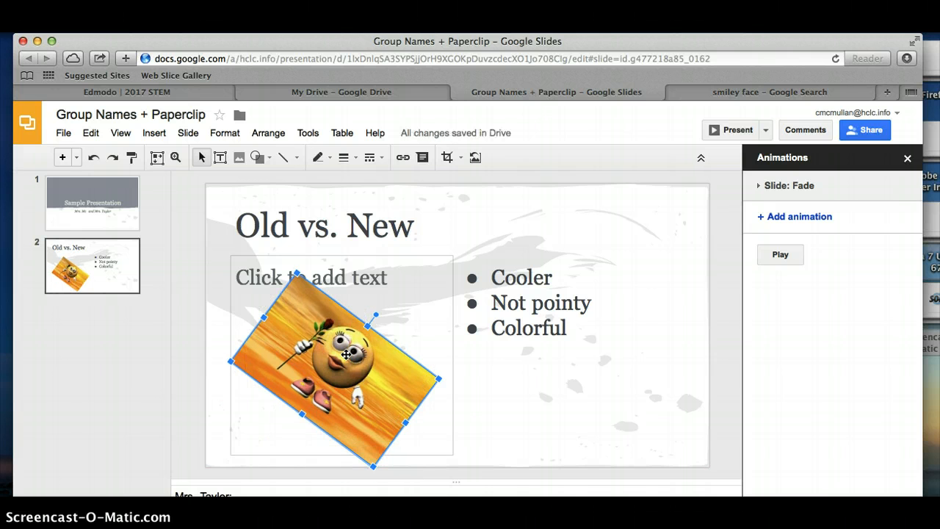
- Look through the available shapes and arrows and choose the down arrow to draw on the "Old vs. New" slide
click(268, 158)
mouse_move(271, 187)
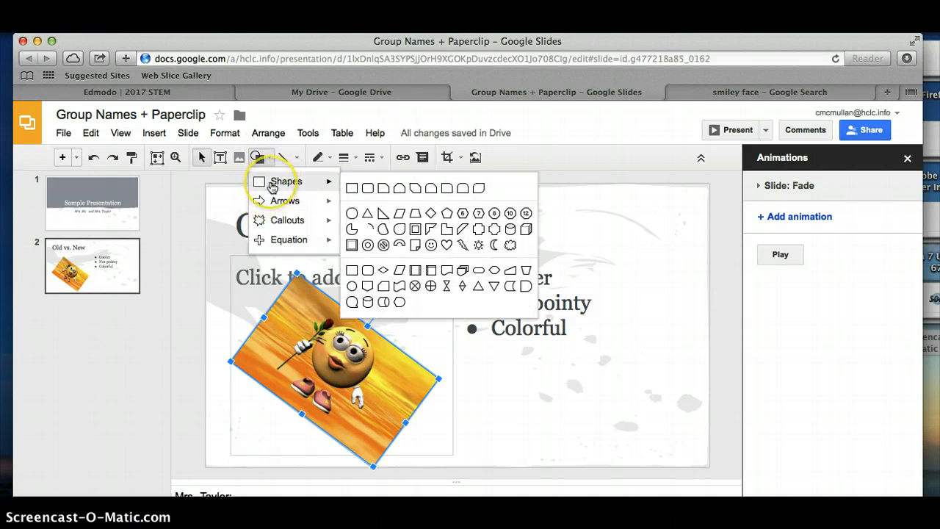
mouse_move(272, 205)
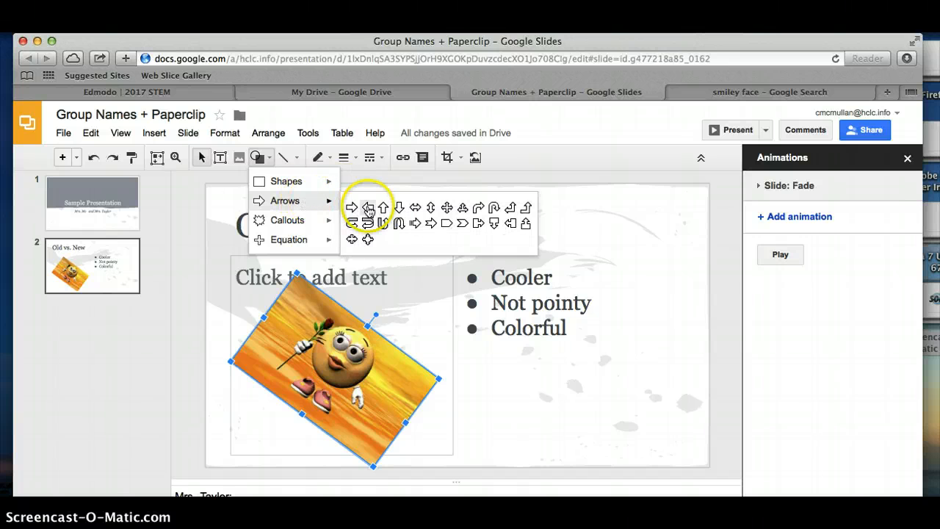
click(400, 207)
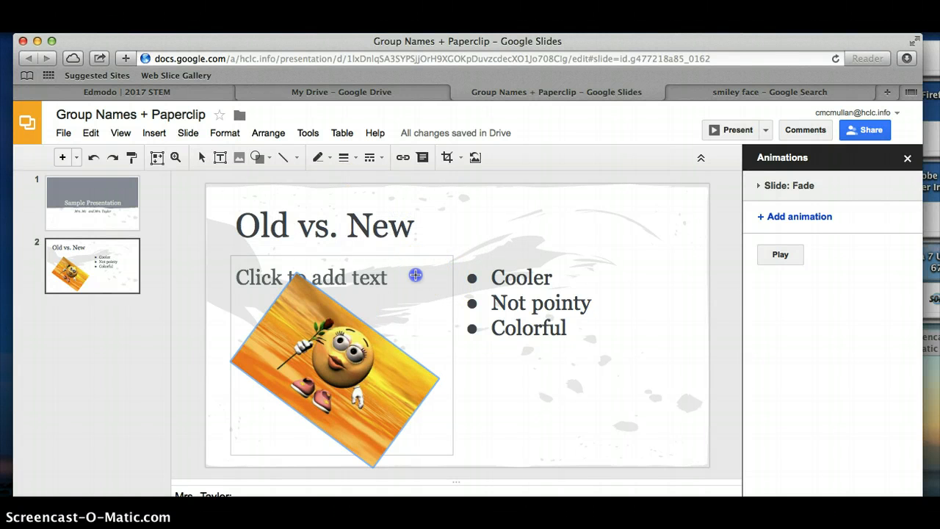